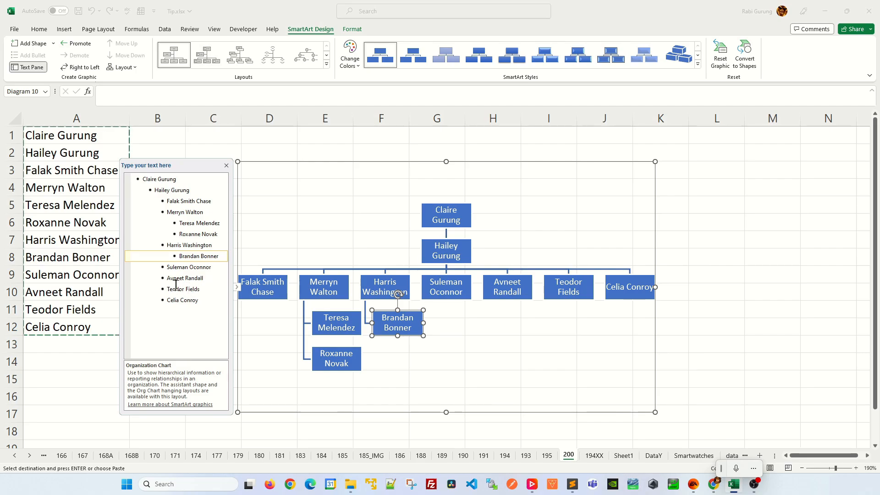
Demote the last three names of the SmartArt organization chart one level under the preceding employee, and finish editing the chart text.
{"action": "left_click_drag", "start_coordinate": [169, 281], "coordinate": [207, 301]}
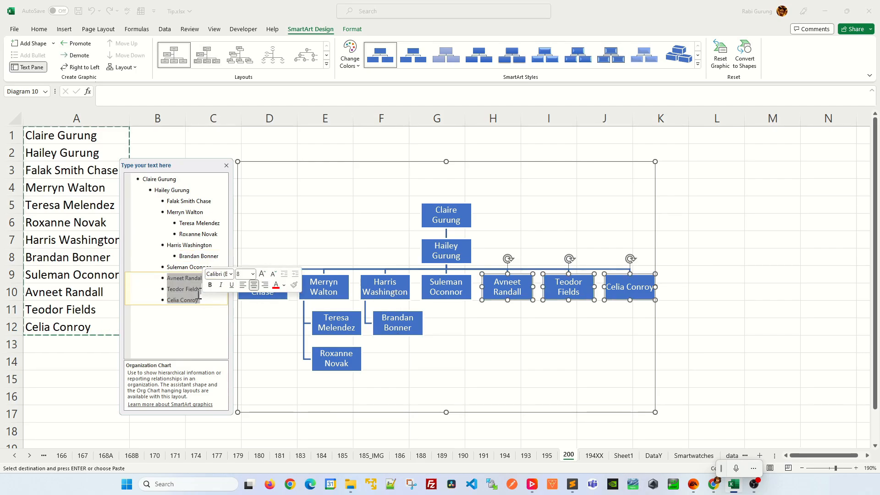
{"action": "left_click", "coordinate": [227, 167]}
{"action": "left_click", "coordinate": [697, 225]}
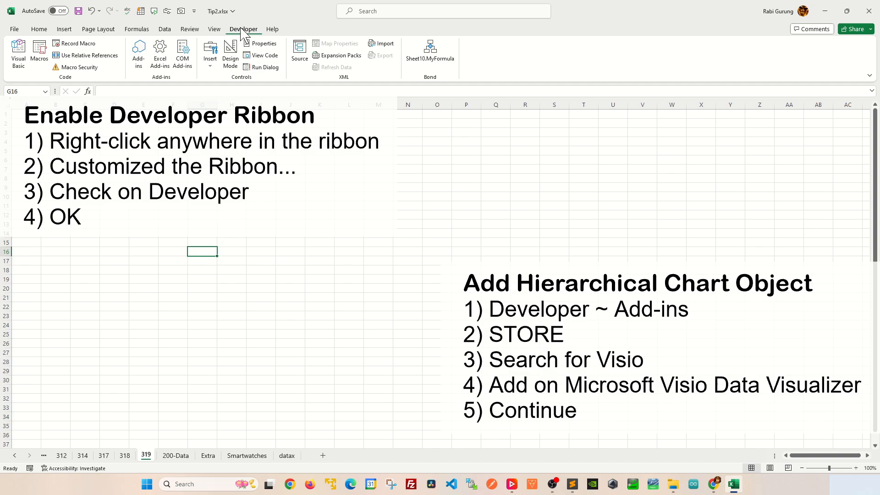
Search the Office add-ins store for visio and add Microsoft Visio Data Visualizer to the sheet, accepting its terms.
{"action": "left_click", "coordinate": [141, 63]}
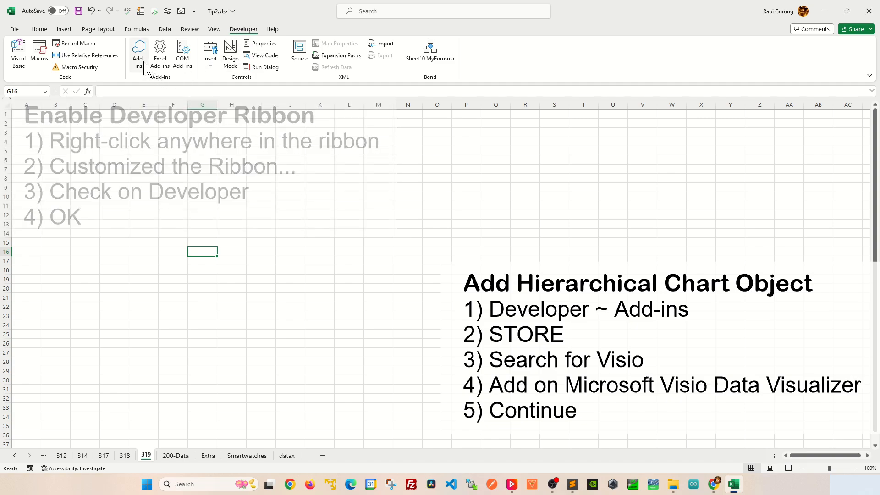
{"action": "left_click_drag", "start_coordinate": [386, 58], "coordinate": [162, 56]}
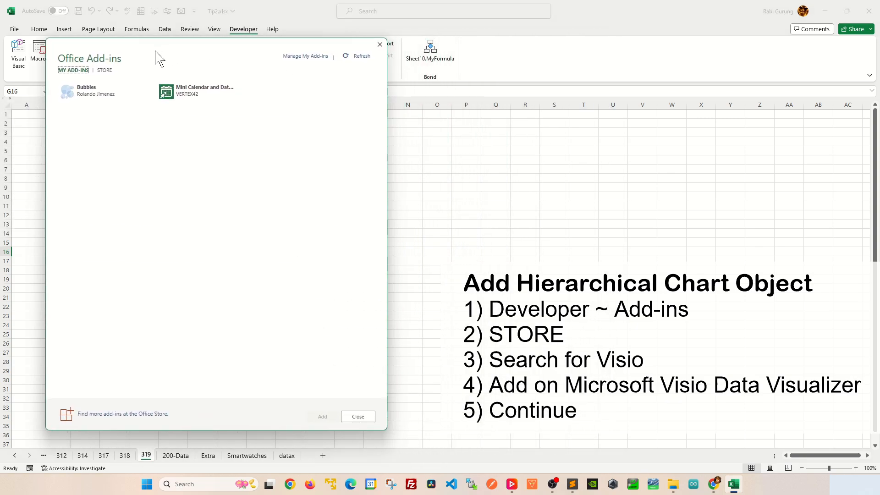
{"action": "left_click", "coordinate": [103, 71]}
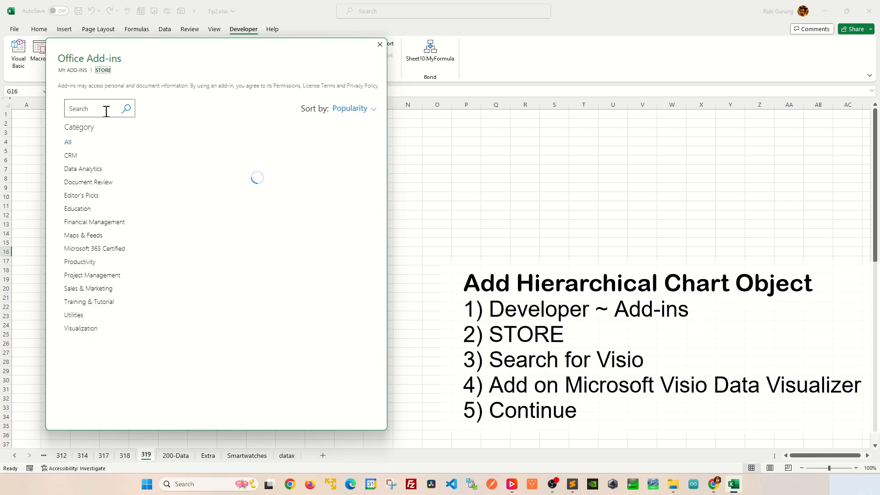
{"action": "left_click", "coordinate": [106, 110]}
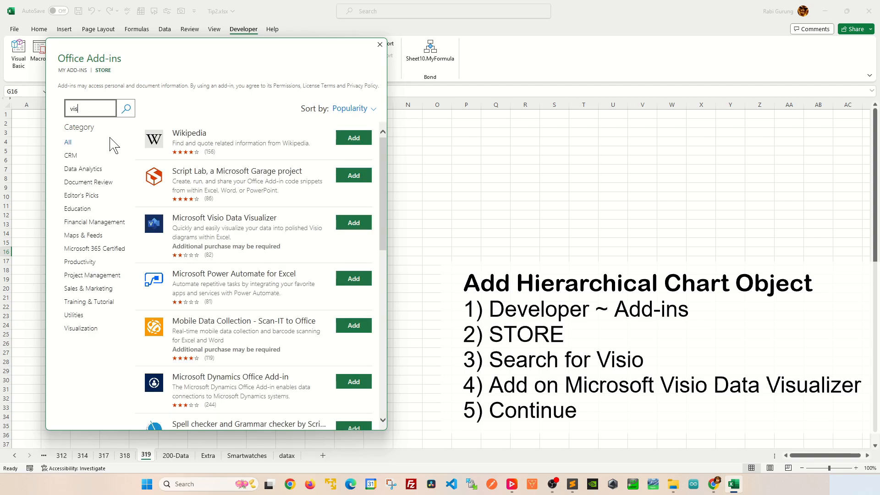
{"action": "key", "text": "Return"}
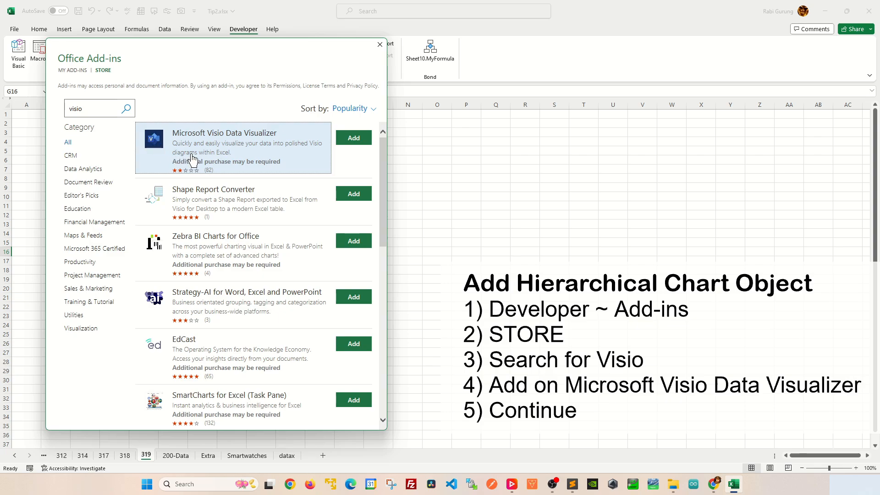
{"action": "left_click", "coordinate": [353, 138]}
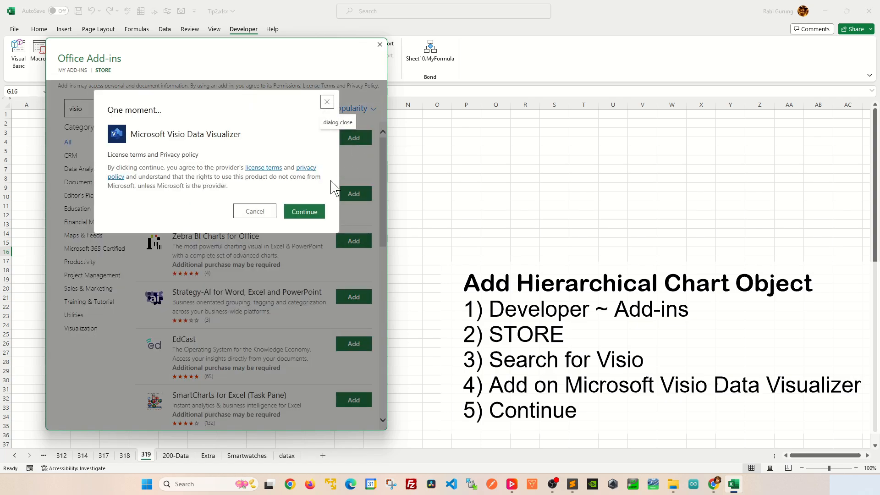
{"action": "left_click", "coordinate": [299, 212]}
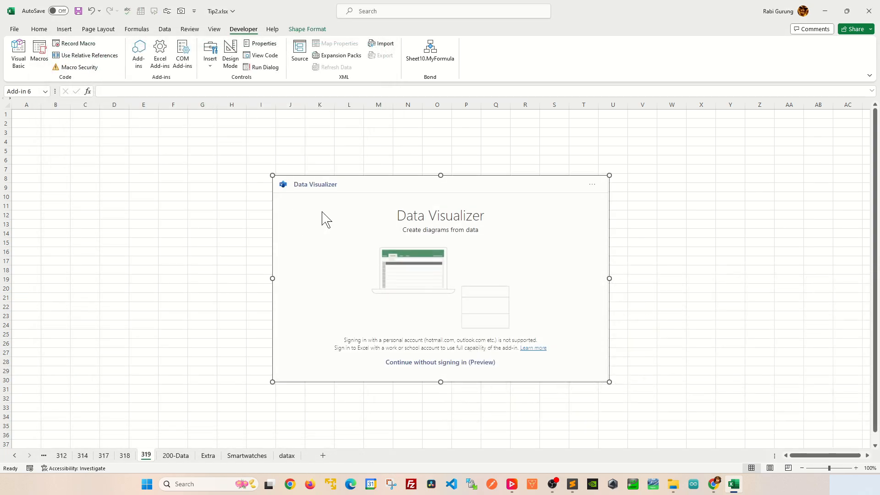
Move the Data Visualizer object up to about row 3, and create a Vertical organization chart in it without signing in.
{"action": "left_click_drag", "start_coordinate": [379, 177], "coordinate": [466, 126]}
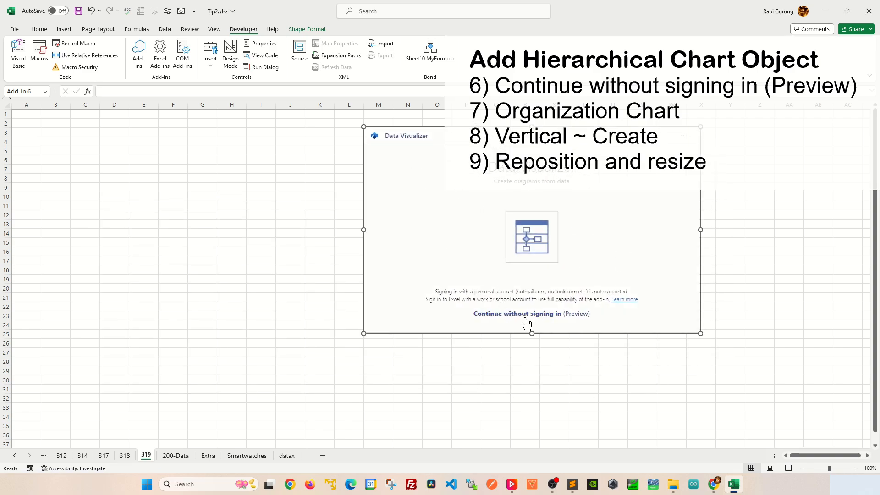
{"action": "left_click", "coordinate": [494, 317]}
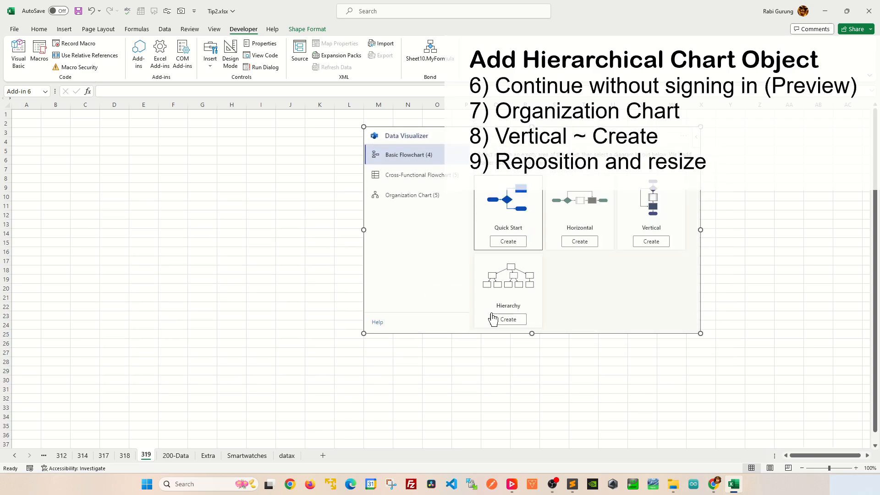
{"action": "left_click", "coordinate": [413, 198]}
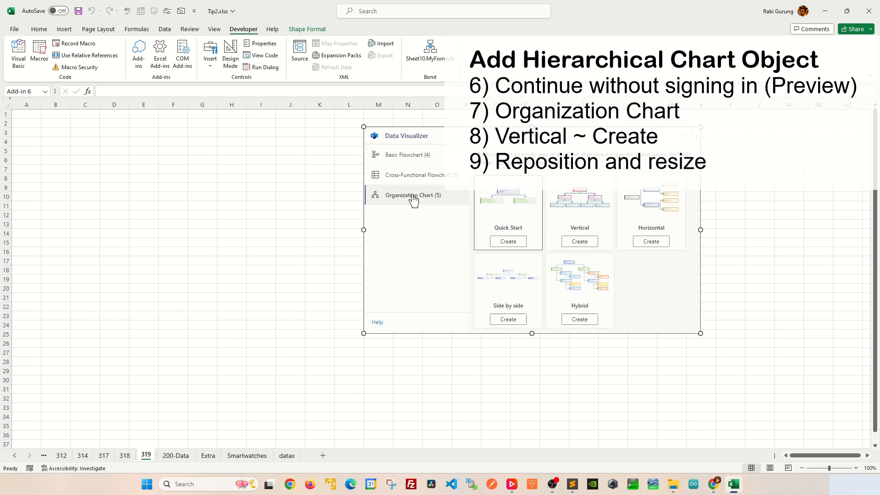
{"action": "left_click", "coordinate": [592, 244]}
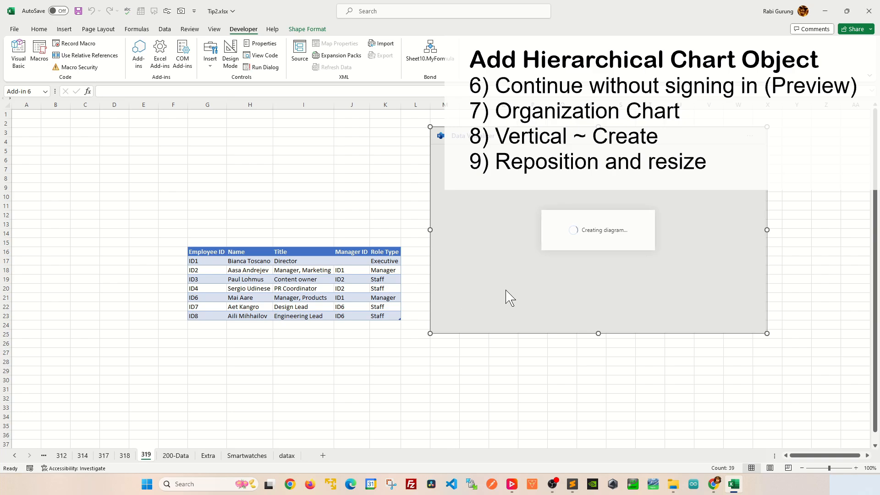
Delete the empty columns A to F beside the generated employee table.
{"action": "left_click_drag", "start_coordinate": [27, 103], "coordinate": [173, 100]}
{"action": "key", "text": "ctrl+minus"}
{"action": "left_click", "coordinate": [128, 179]}
Move the diagram down beside the employee table and delete the empty rows 1 to 15 above them.
{"action": "left_click", "coordinate": [355, 130]}
{"action": "left_click_drag", "start_coordinate": [345, 128], "coordinate": [350, 248]}
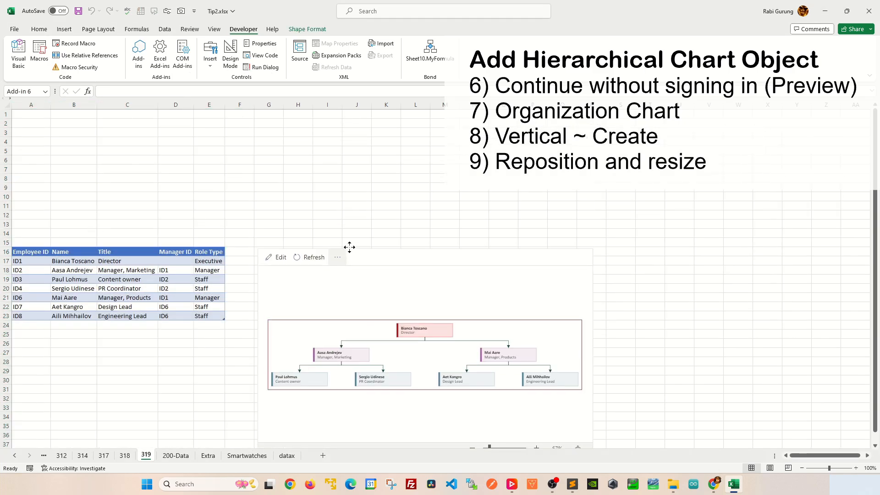
{"action": "left_click_drag", "start_coordinate": [5, 115], "coordinate": [4, 242]}
{"action": "key", "text": "ctrl+minus"}
{"action": "left_click", "coordinate": [237, 208]}
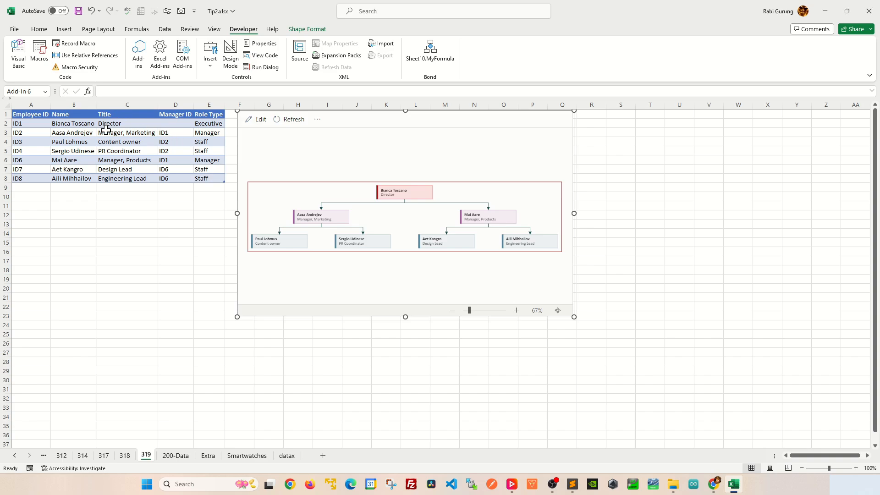
Copy the employee IDs, names and titles in A2:C13 of sheet 200-Data into the table on sheet 319, starting at A2.
{"action": "left_click", "coordinate": [176, 455]}
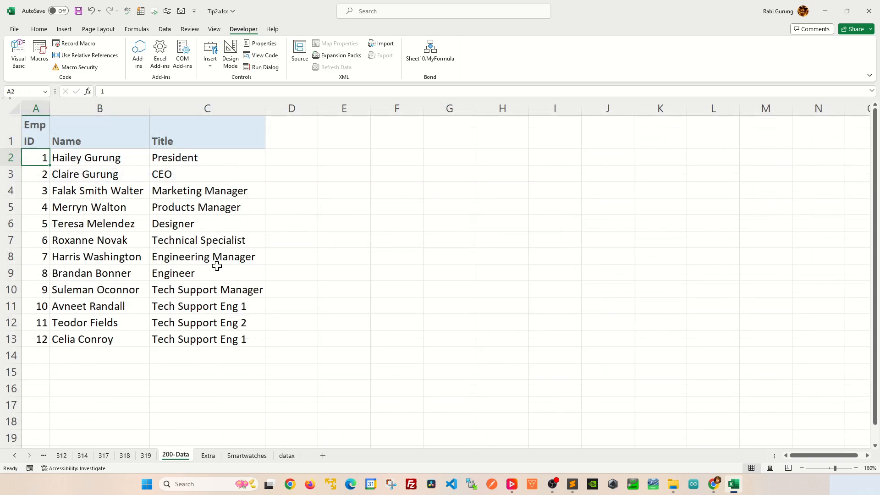
{"action": "left_click", "coordinate": [39, 156]}
{"action": "key", "text": "ctrl+a"}
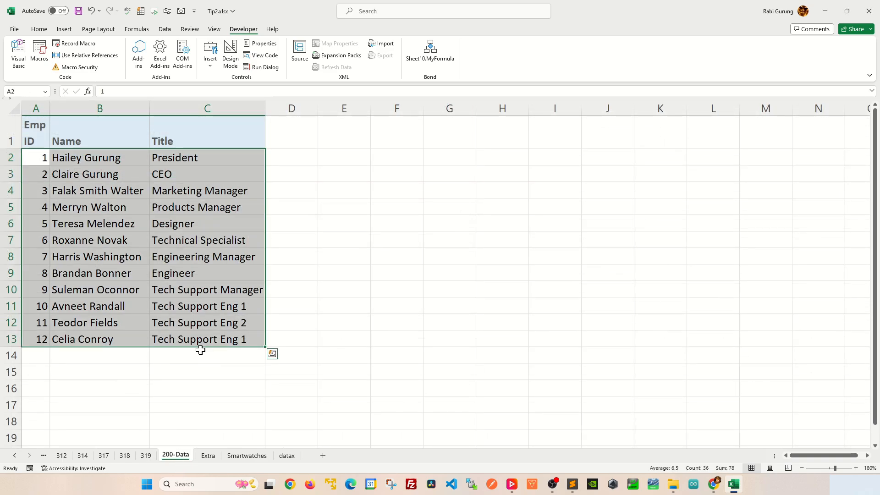
{"action": "key", "text": "ctrl+c"}
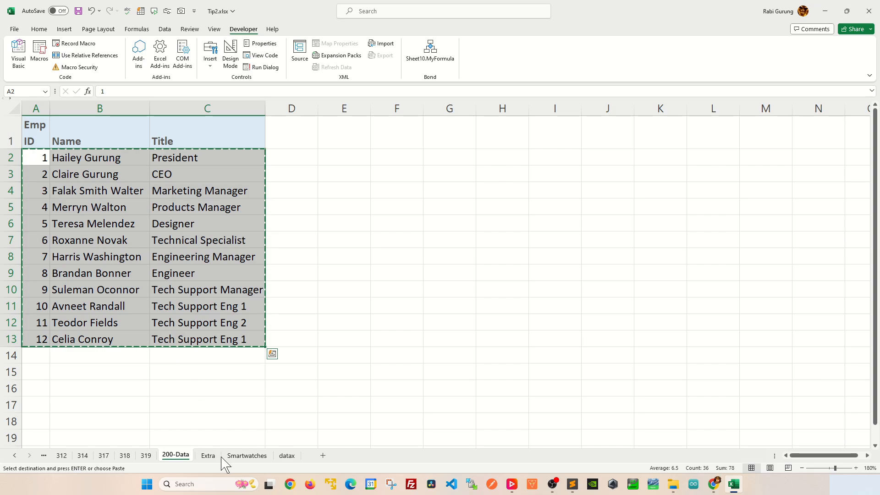
{"action": "left_click", "coordinate": [145, 456]}
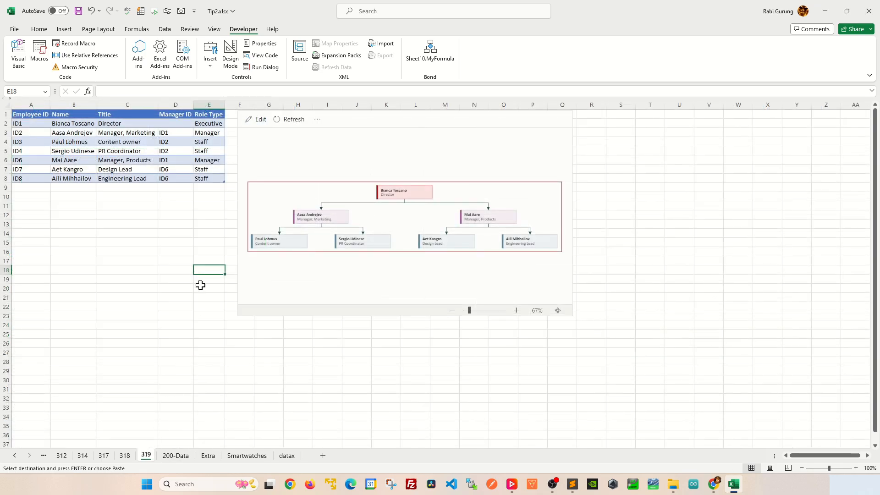
{"action": "left_click", "coordinate": [23, 123]}
{"action": "key", "text": "ctrl+v"}
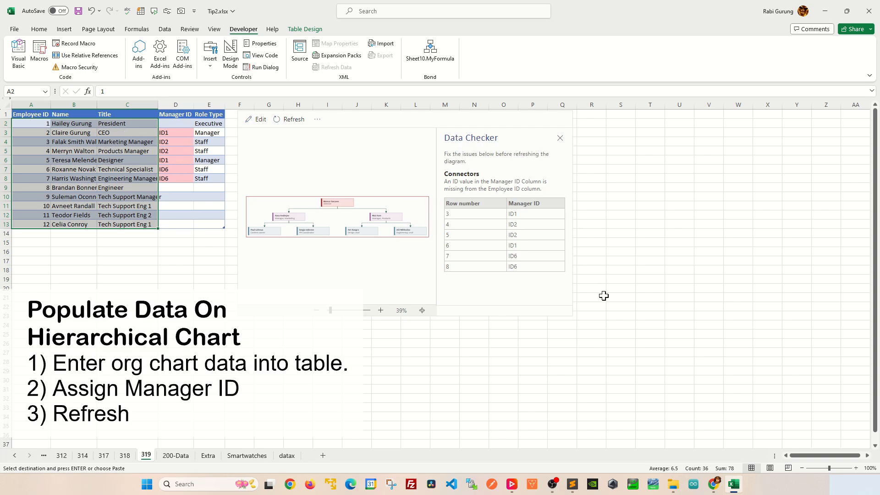
Enlarge the diagram object to about column U and row 36, and clear the sample Manager IDs in D3:D8.
{"action": "left_click", "coordinate": [568, 312]}
{"action": "left_click_drag", "start_coordinate": [573, 315], "coordinate": [697, 438]}
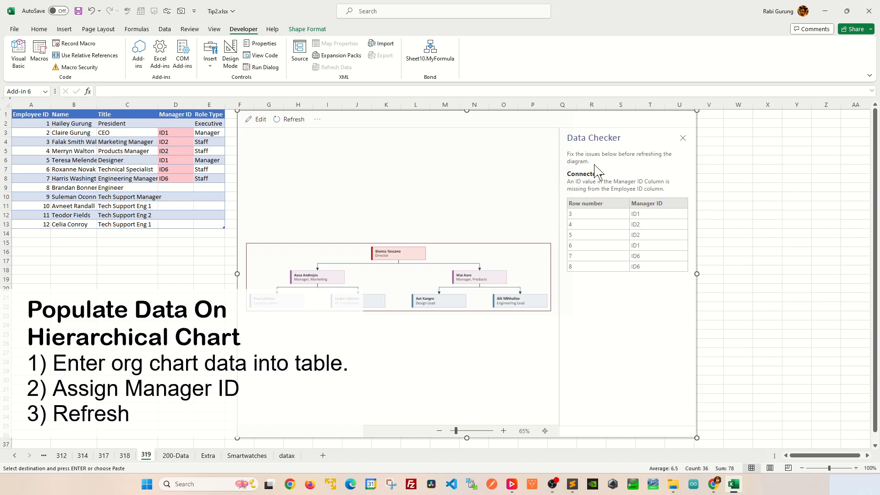
{"action": "left_click", "coordinate": [181, 132]}
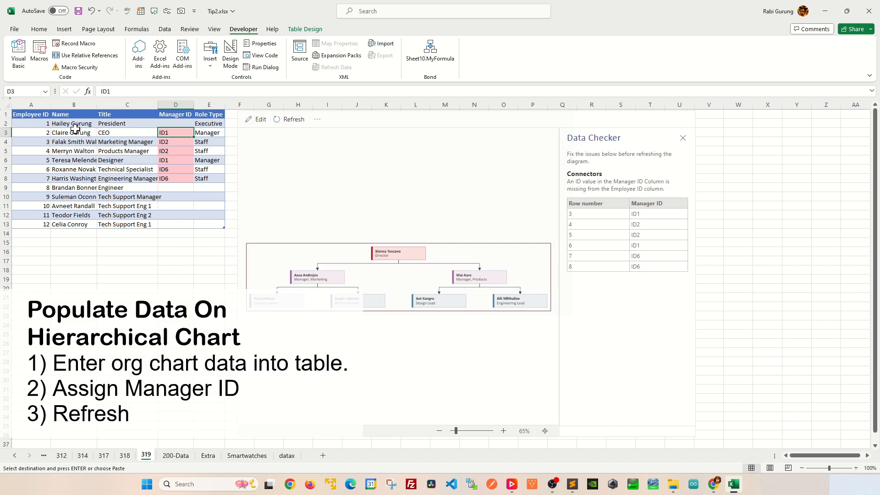
{"action": "left_click_drag", "start_coordinate": [176, 133], "coordinate": [179, 180]}
{"action": "key", "text": "Delete"}
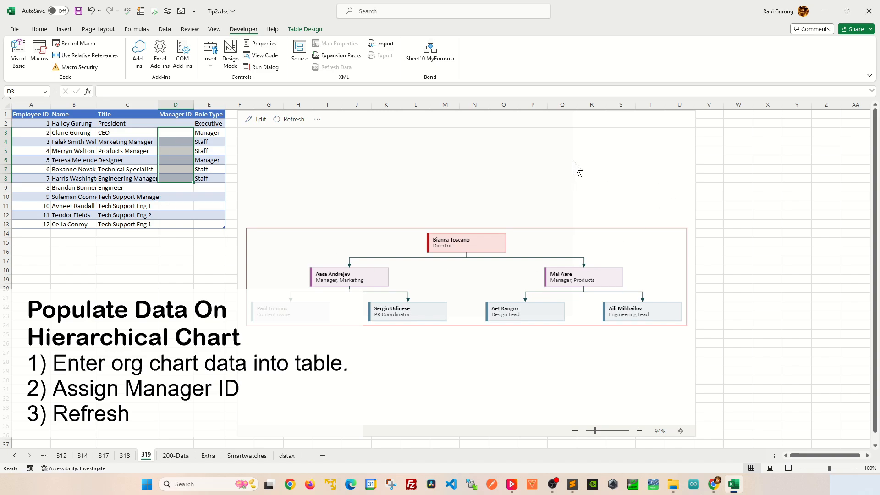
Widen the diagram object to about column X.
{"action": "left_click", "coordinate": [696, 157]}
{"action": "left_click_drag", "start_coordinate": [697, 274], "coordinate": [776, 274]}
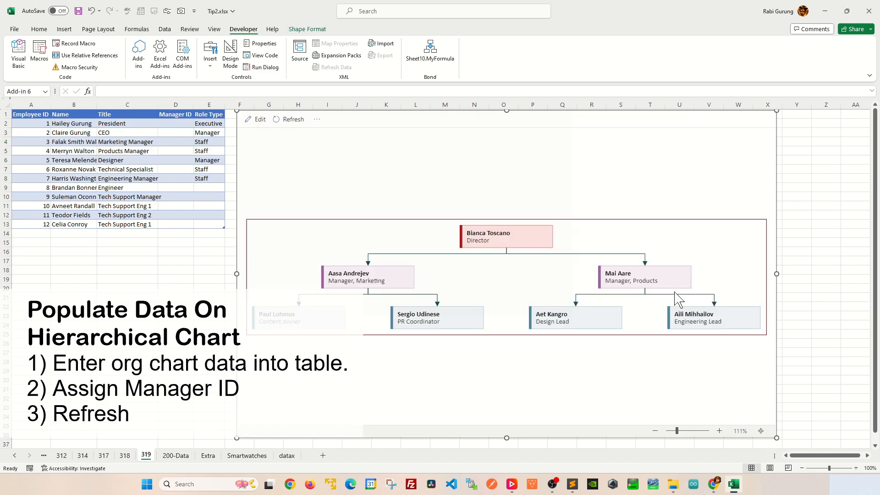
Enter the Manager IDs 1, 2 and 2 in D3:D5 for the CEO, Marketing Manager and Products Manager.
{"action": "left_click", "coordinate": [174, 133]}
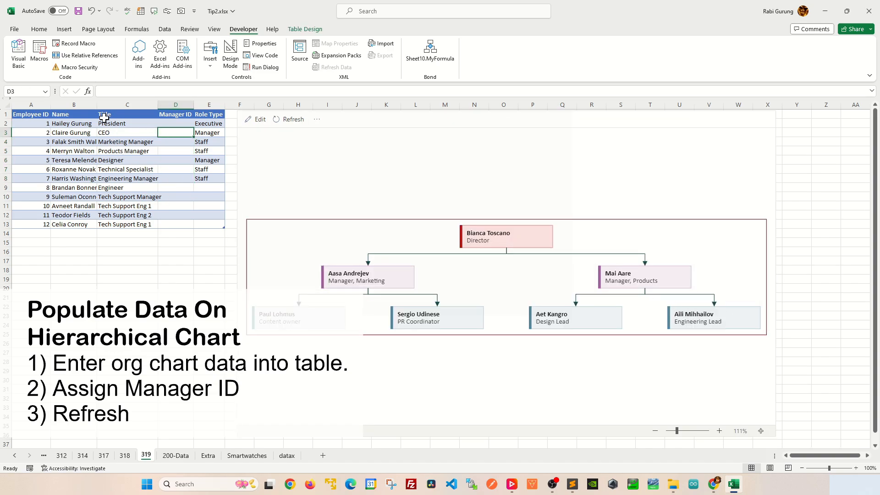
{"action": "type", "text": "1"}
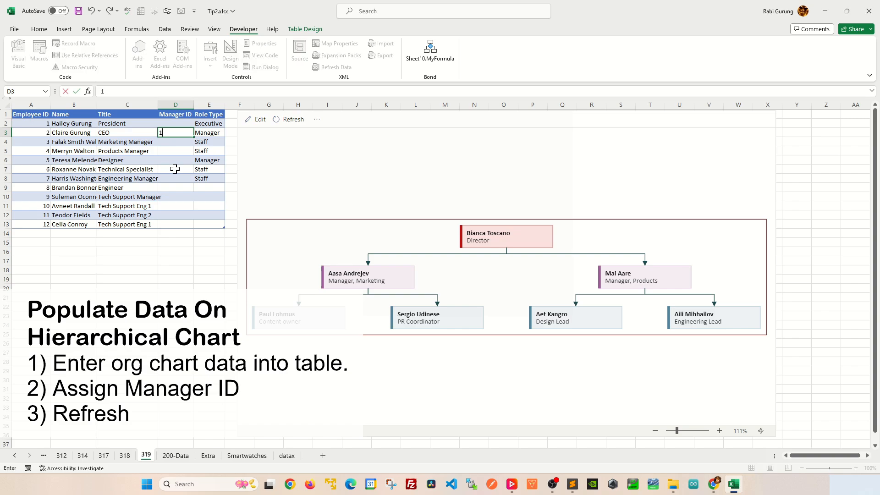
{"action": "key", "text": "Return"}
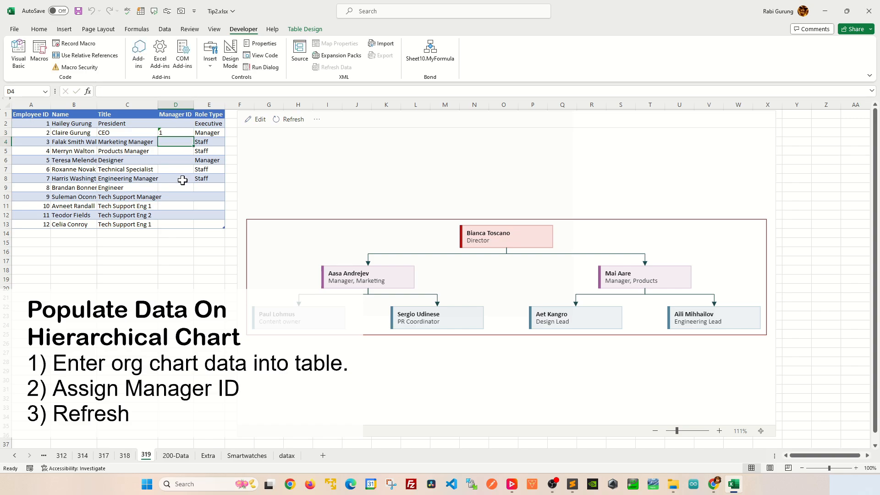
{"action": "type", "text": "2"}
{"action": "key", "text": "Return"}
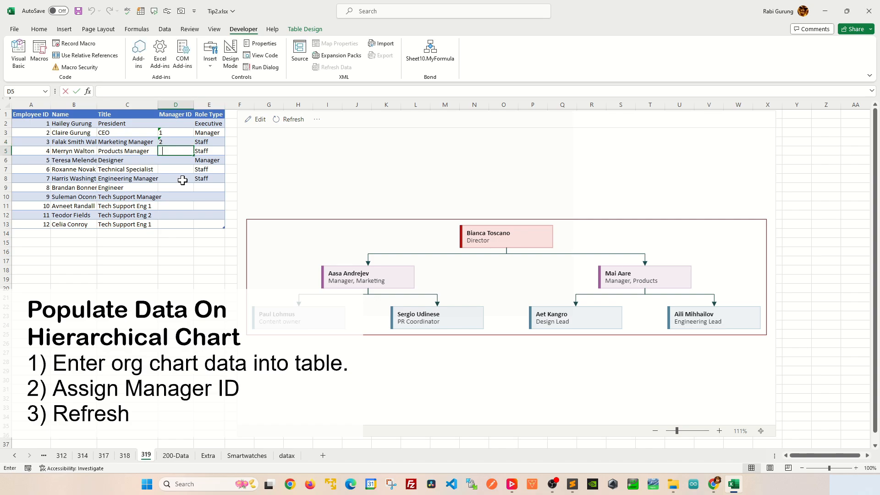
{"action": "type", "text": "2"}
{"action": "key", "text": "Return"}
Refresh the organization diagram from the table data and fit it to its frame.
{"action": "left_click", "coordinate": [288, 120]}
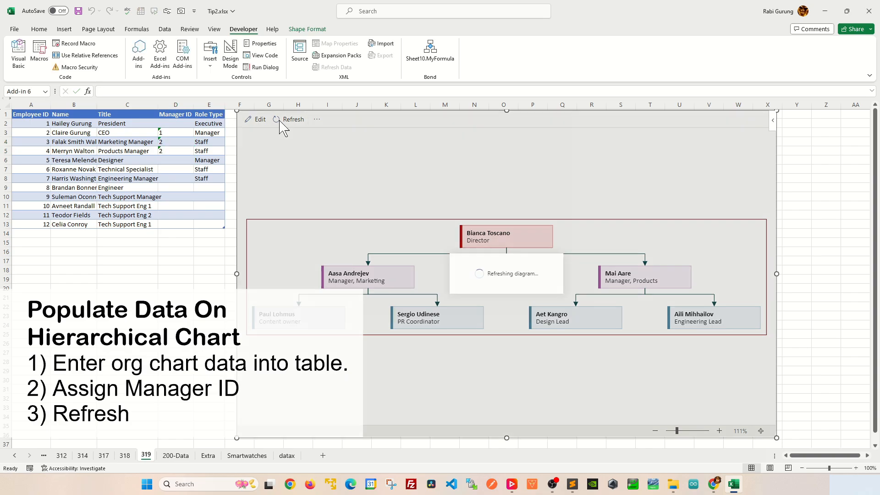
{"action": "scroll", "coordinate": [298, 284], "scroll_direction": "up", "scroll_amount": 5}
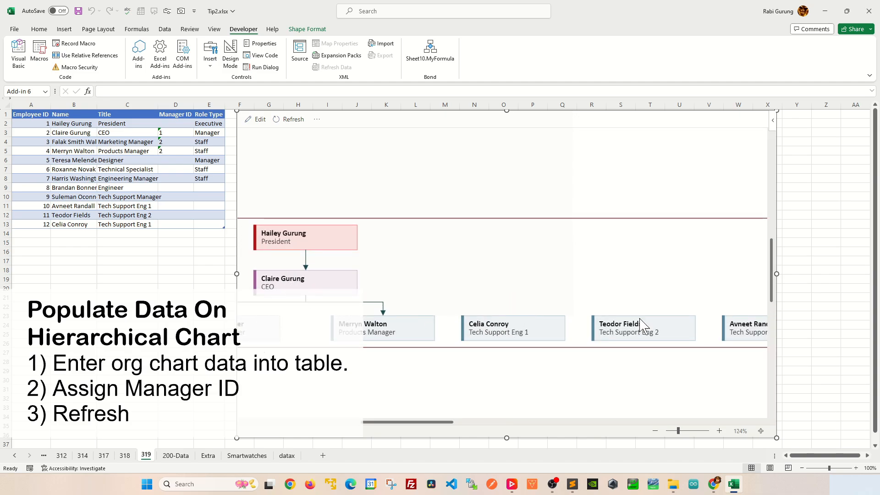
{"action": "left_click", "coordinate": [761, 431]}
Enter the Manager IDs 4, 4 and 2 in D6:D8 for the Designer, Technical Specialist and Engineering Manager.
{"action": "left_click", "coordinate": [183, 160]}
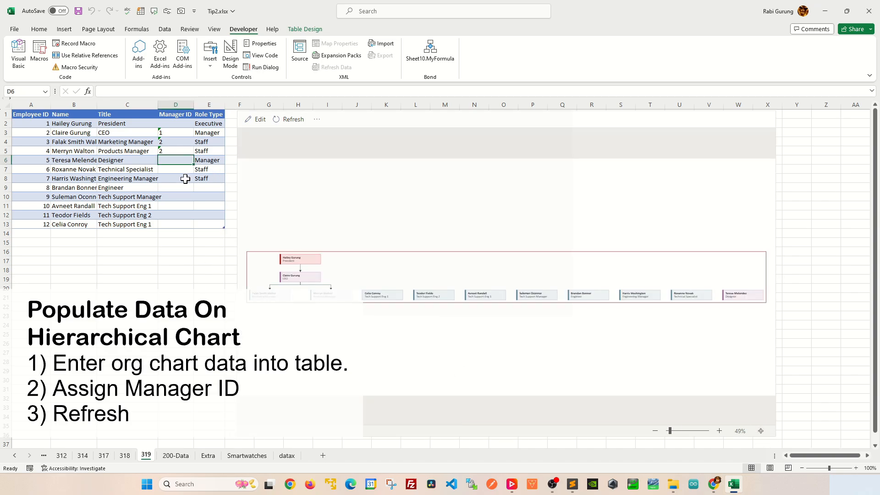
{"action": "type", "text": "4"}
{"action": "key", "text": "Return"}
{"action": "type", "text": "4"}
{"action": "key", "text": "Return"}
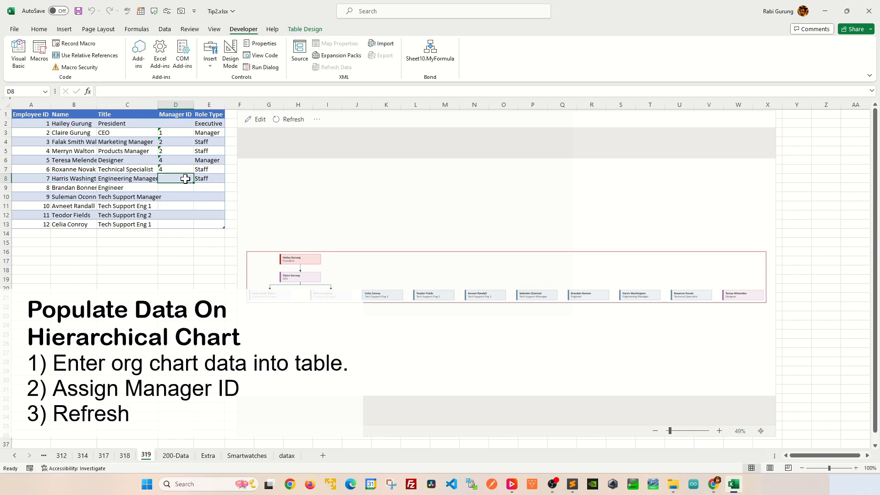
{"action": "type", "text": "2"}
{"action": "key", "text": "Return"}
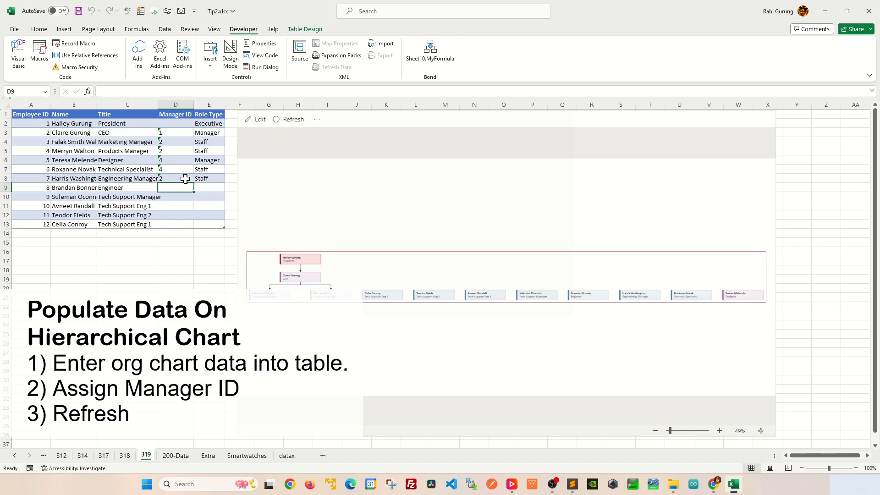
Enter the Manager IDs 7, 2, 9, 9 and 9 in D9:D13 for the Engineer, Tech Support Manager and three support engineers.
{"action": "type", "text": "7"}
{"action": "key", "text": "Return"}
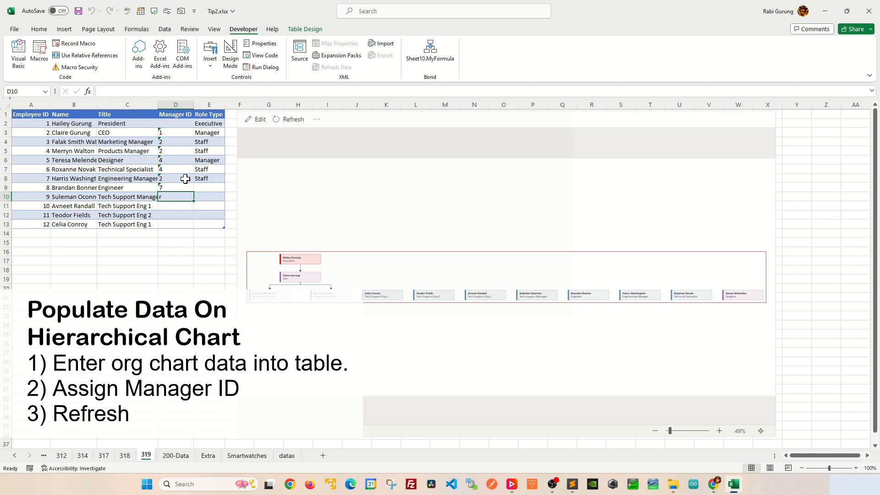
{"action": "type", "text": "2"}
{"action": "key", "text": "Return"}
{"action": "type", "text": "9"}
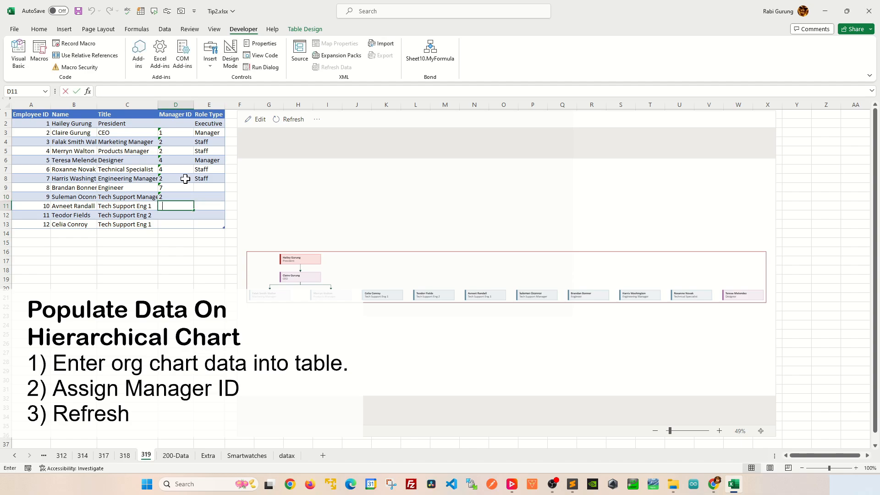
{"action": "key", "text": "Return"}
{"action": "type", "text": "9"}
{"action": "key", "text": "Return"}
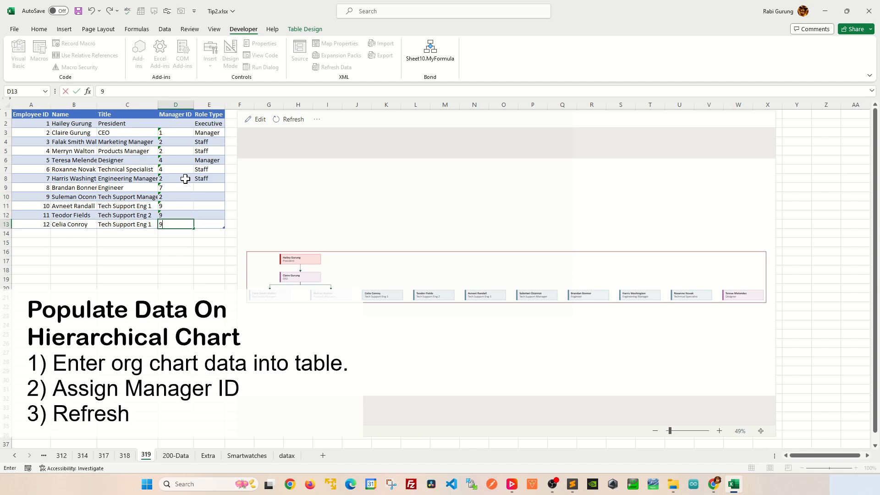
{"action": "type", "text": "9"}
{"action": "key", "text": "Up"}
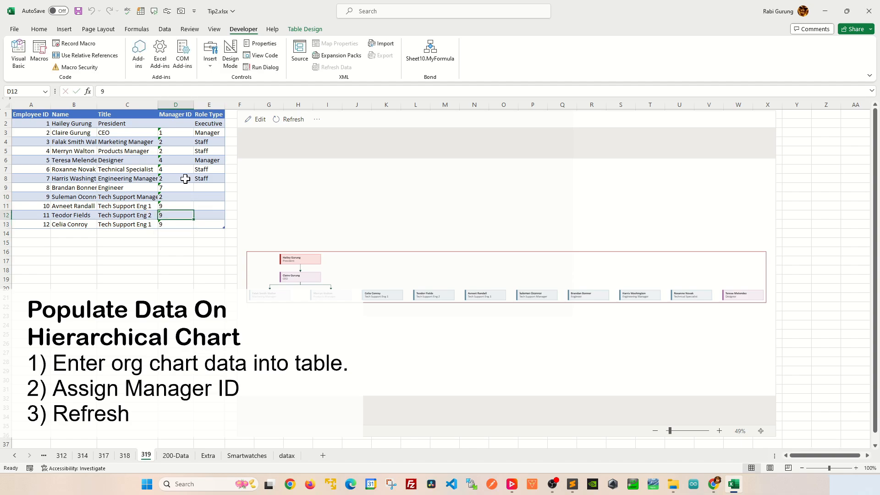
Check the new Manager IDs against the Employee IDs and refresh the organization diagram.
{"action": "left_click", "coordinate": [48, 199]}
{"action": "left_click", "coordinate": [167, 188]}
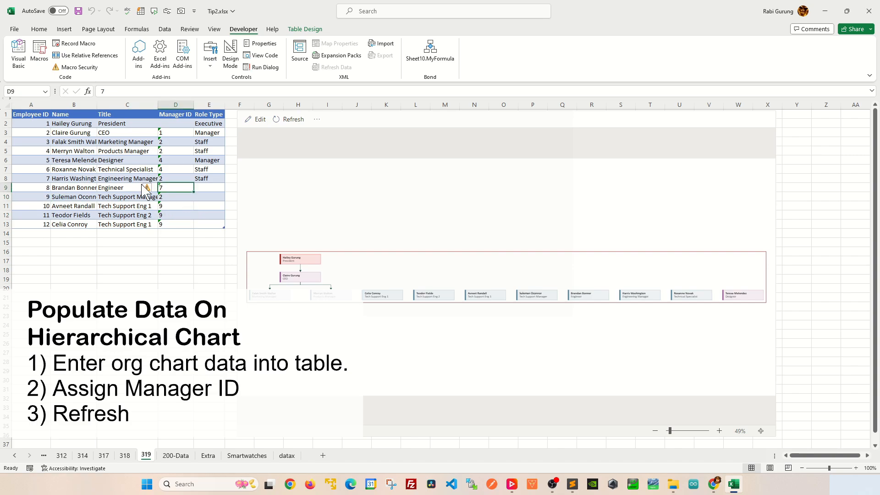
{"action": "left_click", "coordinate": [45, 176]}
{"action": "left_click", "coordinate": [169, 197]}
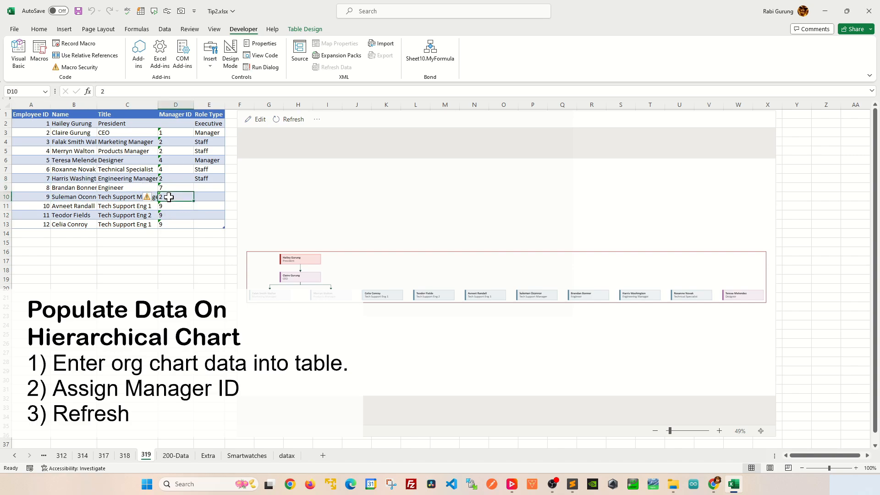
{"action": "left_click", "coordinate": [48, 130]}
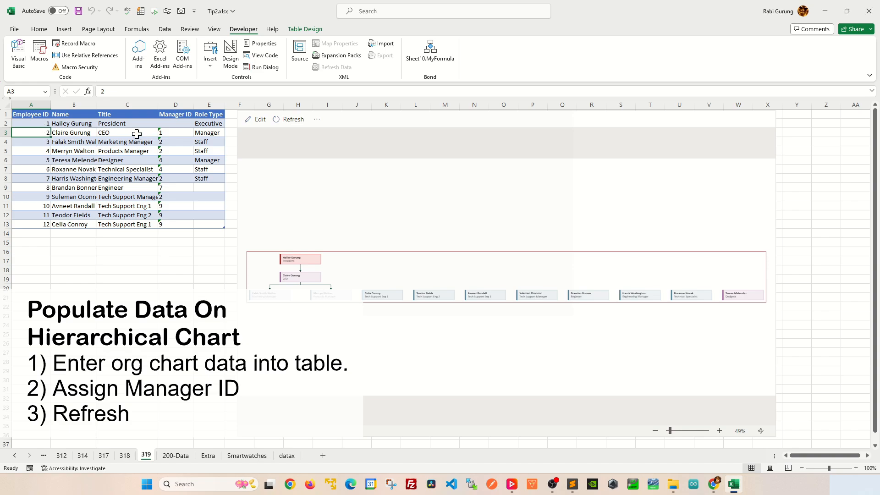
{"action": "left_click", "coordinate": [289, 119]}
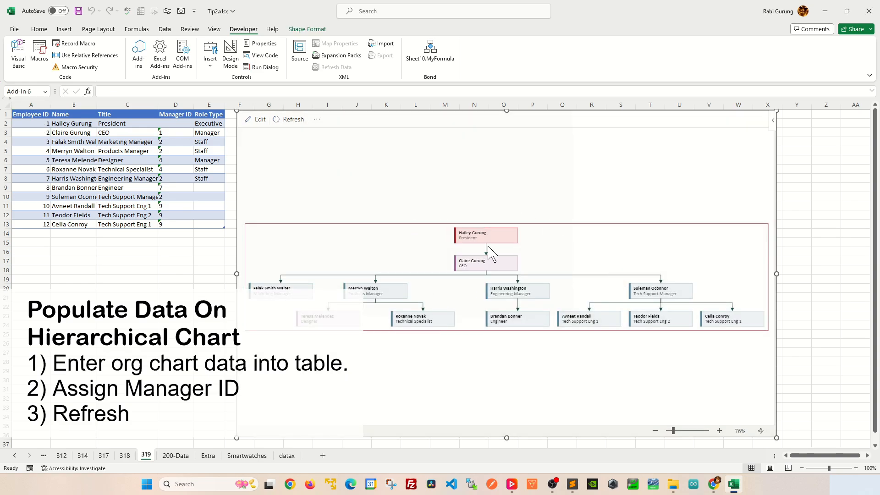
{"action": "left_click", "coordinate": [477, 242]}
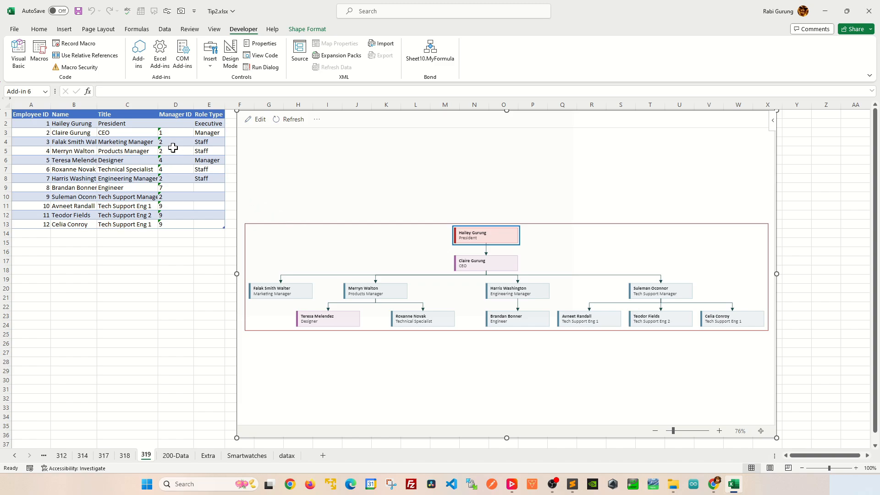
{"action": "left_click", "coordinate": [174, 143]}
{"action": "left_click", "coordinate": [175, 102]}
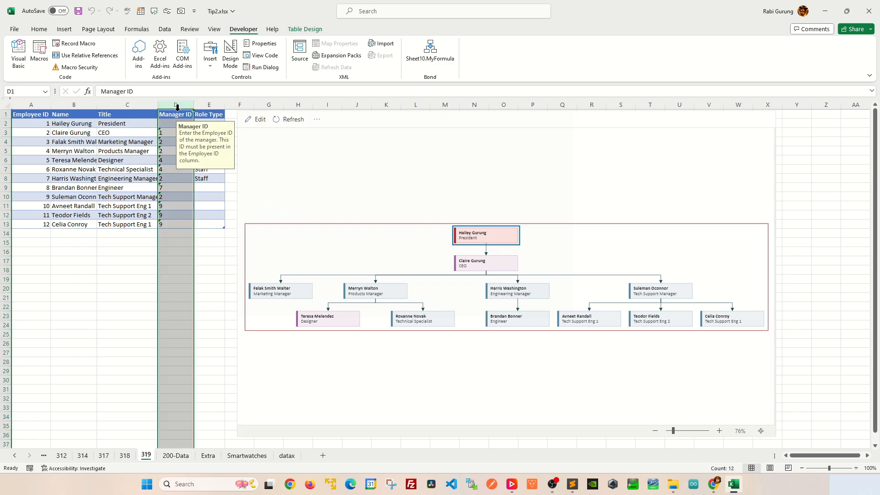
{"action": "left_click", "coordinate": [155, 180]}
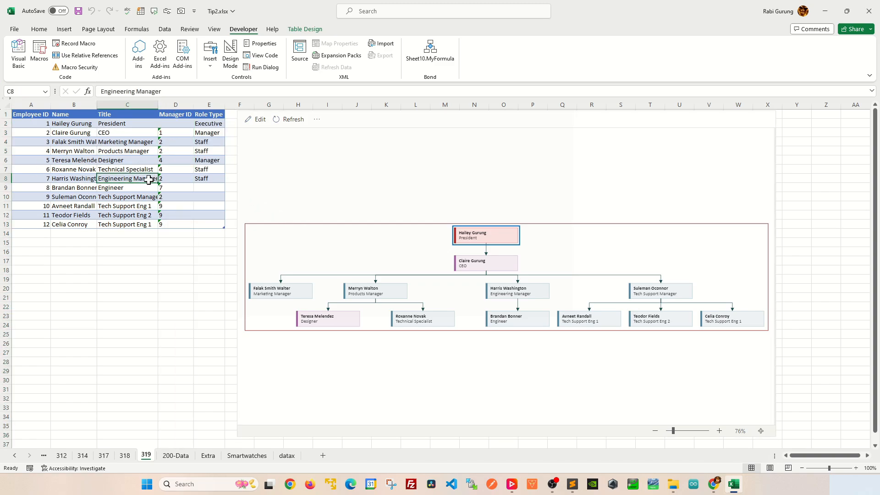
{"action": "left_click", "coordinate": [214, 133]}
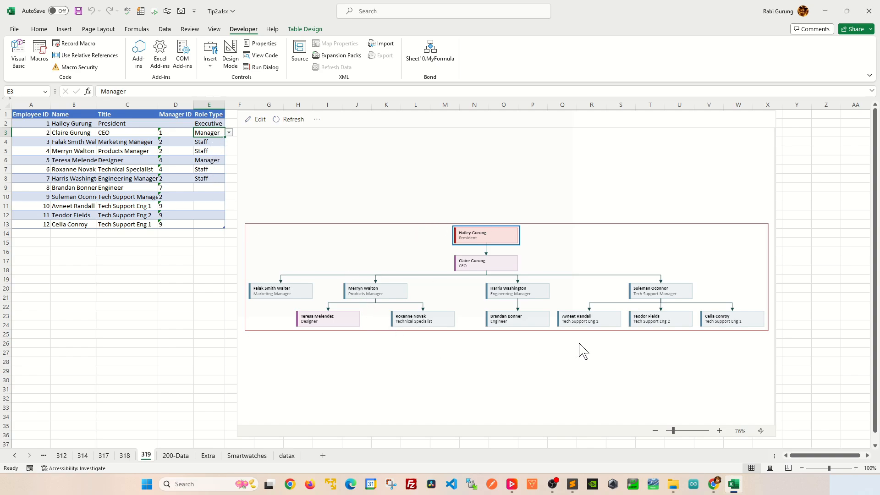
Set the Role Type to Manager for the Engineering Manager, Marketing Manager and Products Manager in E8, E4 and E5.
{"action": "left_click", "coordinate": [215, 179]}
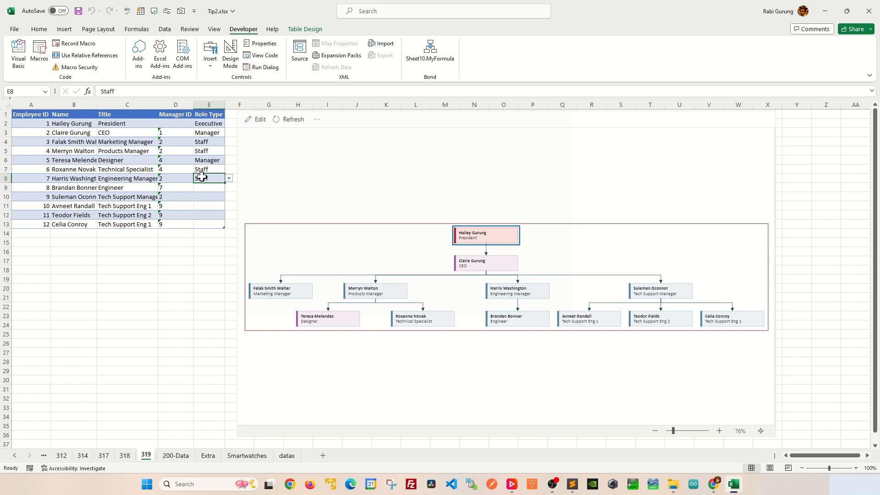
{"action": "left_click", "coordinate": [228, 179]}
{"action": "left_click", "coordinate": [206, 192]}
{"action": "left_click", "coordinate": [214, 142]}
{"action": "left_click", "coordinate": [229, 142]}
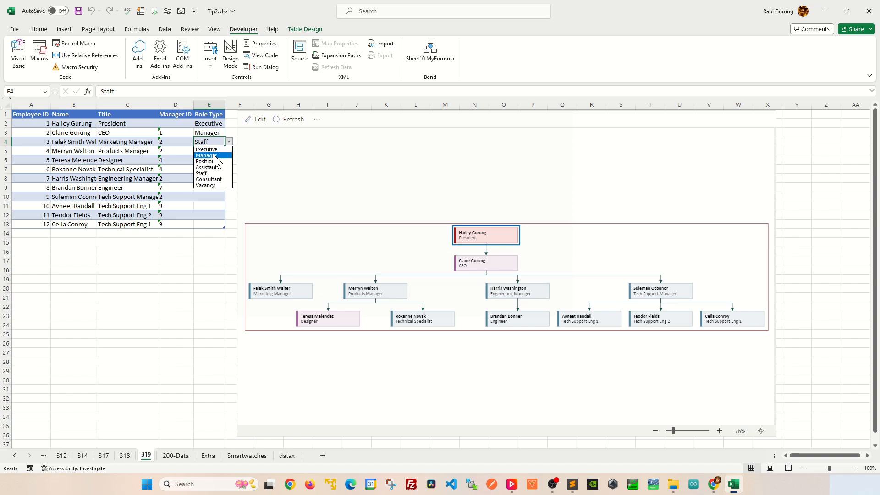
{"action": "left_click", "coordinate": [209, 156]}
{"action": "left_click", "coordinate": [213, 149]}
{"action": "left_click", "coordinate": [229, 151]}
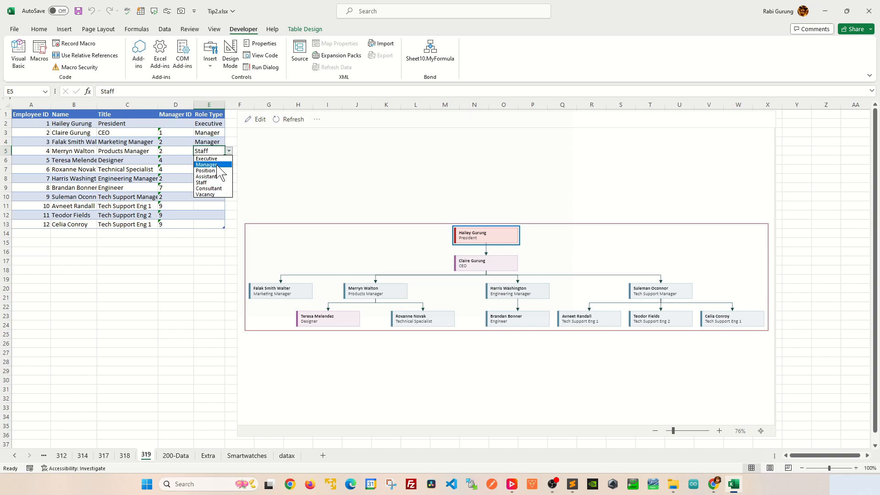
{"action": "left_click", "coordinate": [209, 165]}
Set the Role Type to Staff for the Designer in E6 and the Engineer in E9.
{"action": "left_click", "coordinate": [212, 160]}
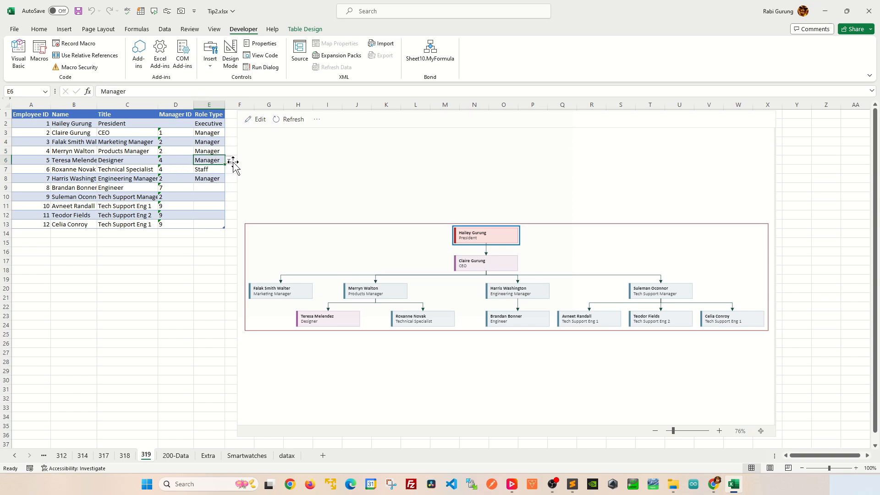
{"action": "left_click", "coordinate": [229, 160]}
{"action": "left_click", "coordinate": [212, 192]}
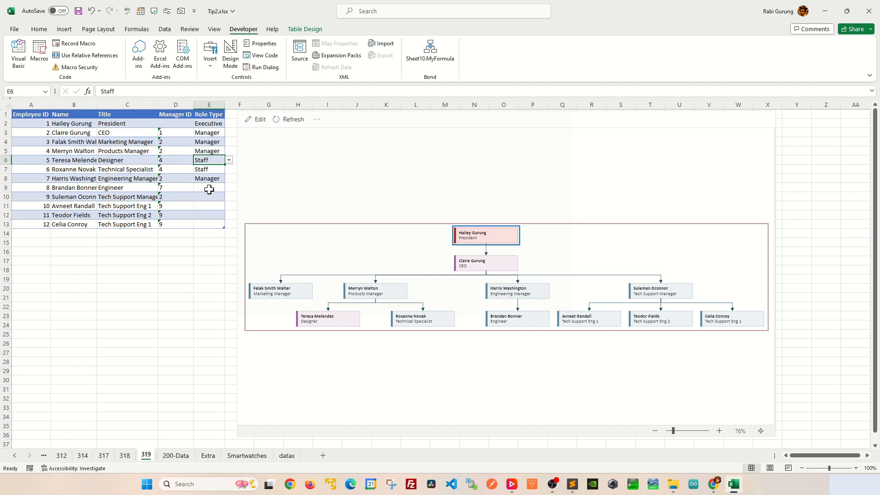
{"action": "left_click", "coordinate": [210, 187]}
{"action": "left_click", "coordinate": [229, 188]}
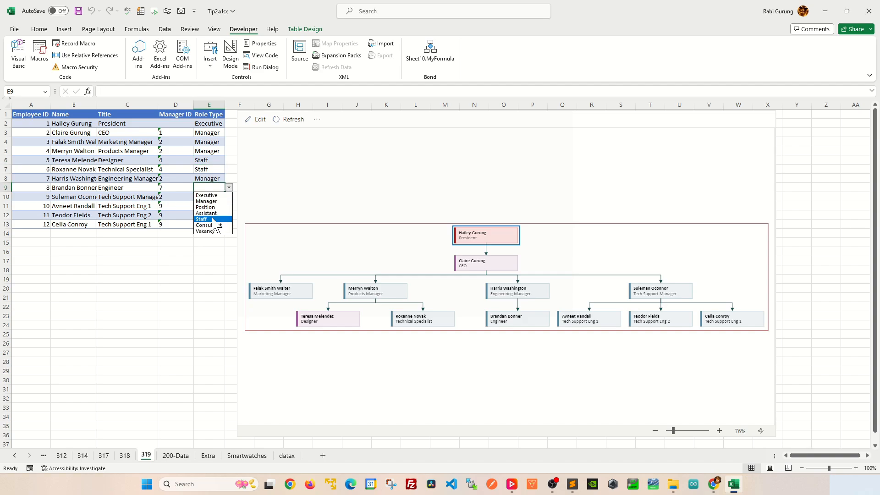
{"action": "left_click", "coordinate": [212, 220]}
Set the Role Type to Manager for the Tech Support Manager in E10 and to Consultant for the support engineer in E11.
{"action": "left_click", "coordinate": [214, 198]}
{"action": "left_click", "coordinate": [229, 197]}
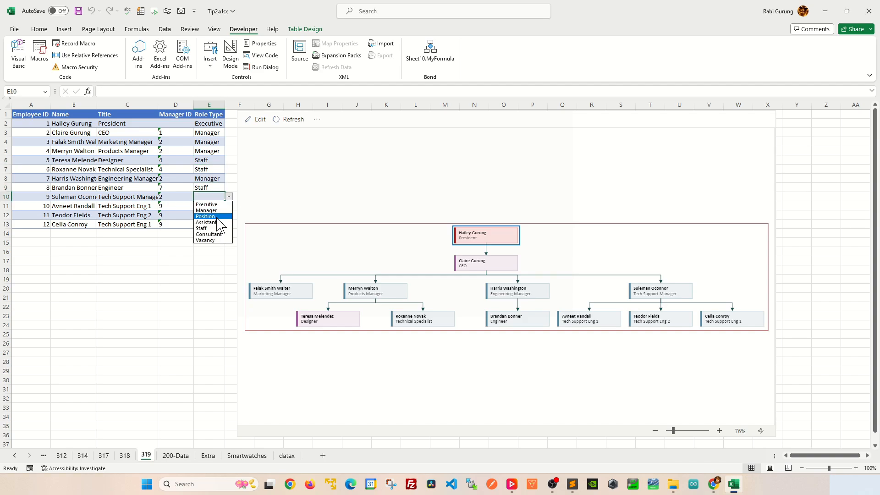
{"action": "left_click", "coordinate": [215, 211]}
{"action": "left_click", "coordinate": [213, 206]}
{"action": "left_click", "coordinate": [229, 206]}
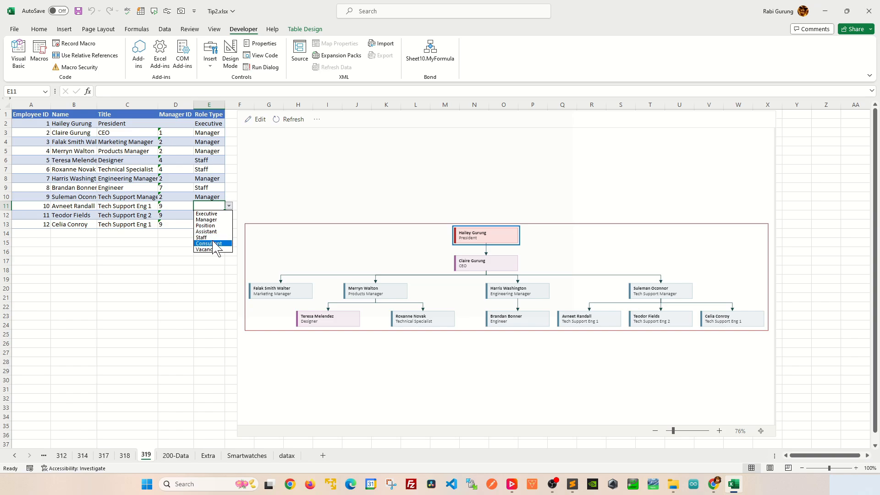
{"action": "left_click", "coordinate": [214, 243]}
Set the Role Type to Staff for the last two support engineers in E12:E13 and refresh the diagram.
{"action": "left_click", "coordinate": [222, 214]}
{"action": "left_click", "coordinate": [229, 215]}
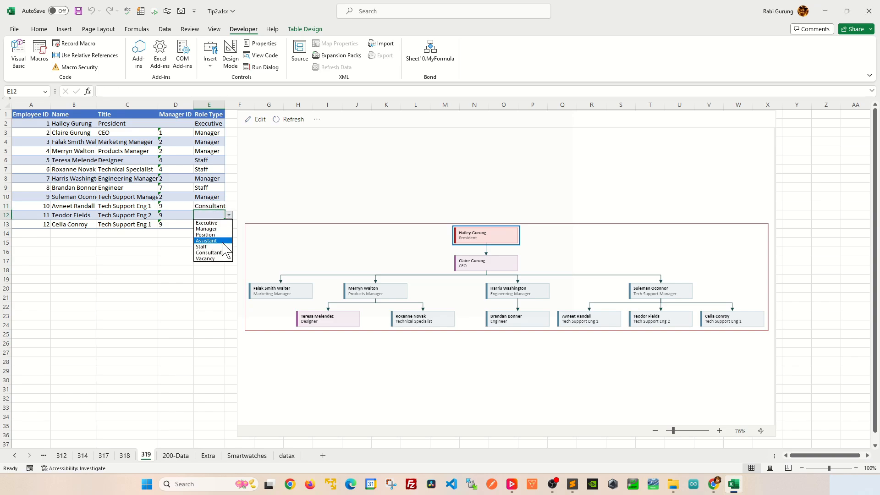
{"action": "left_click", "coordinate": [215, 247]}
{"action": "left_click", "coordinate": [218, 223]}
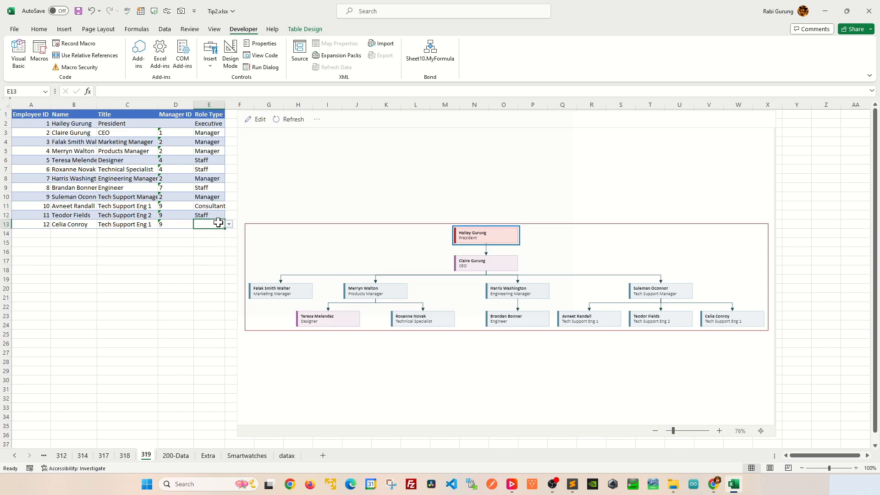
{"action": "left_click", "coordinate": [228, 224]}
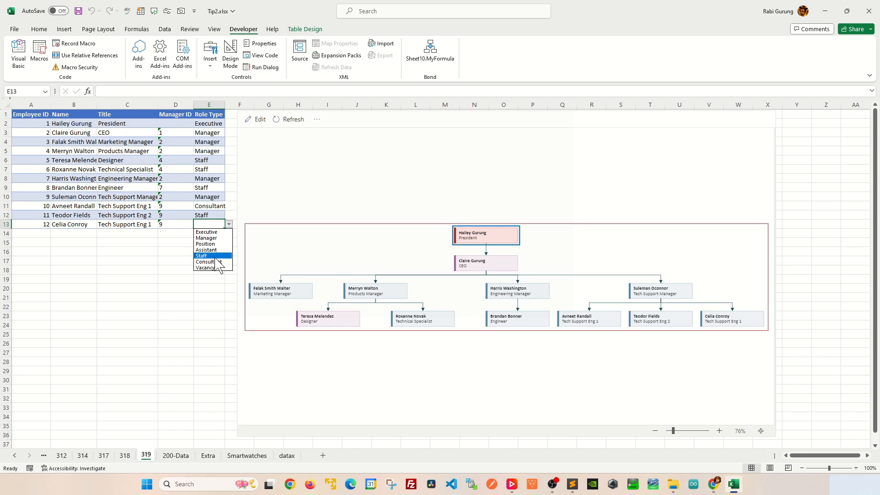
{"action": "left_click", "coordinate": [216, 256]}
{"action": "left_click", "coordinate": [288, 120]}
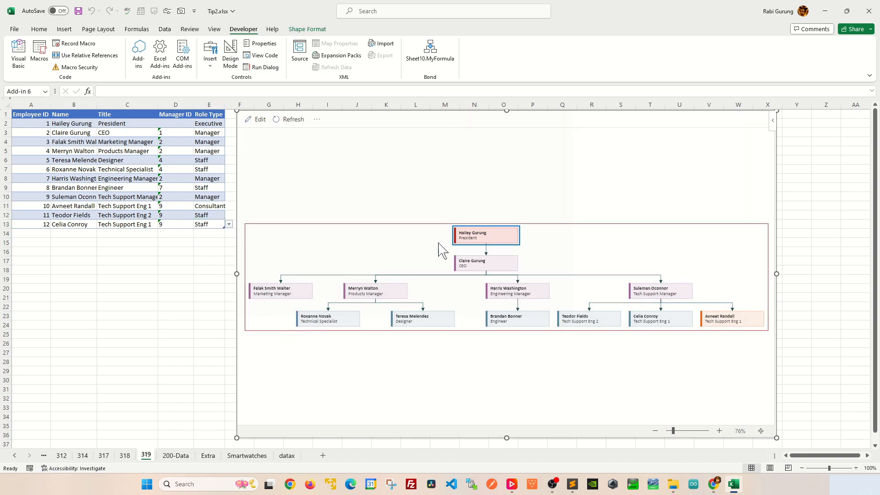
Set the CEO's Role Type in E3 to Executive and refresh the organization diagram.
{"action": "left_click", "coordinate": [207, 132]}
{"action": "left_click", "coordinate": [228, 132]}
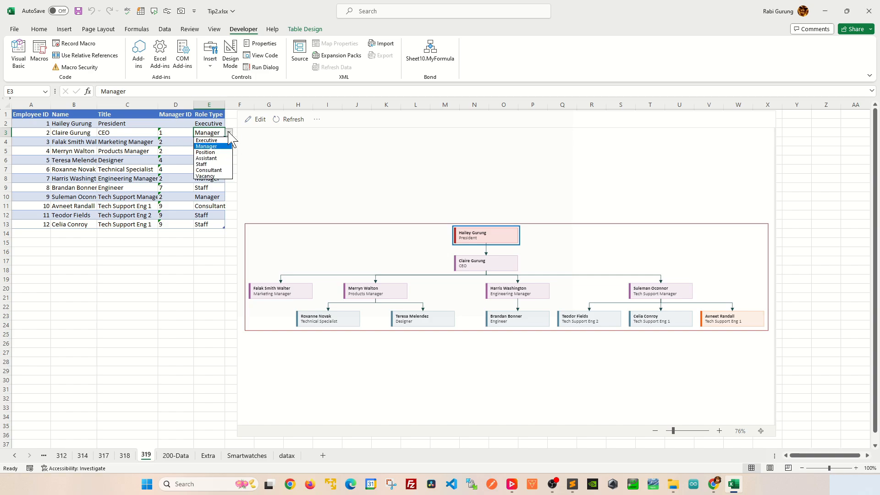
{"action": "left_click", "coordinate": [215, 143]}
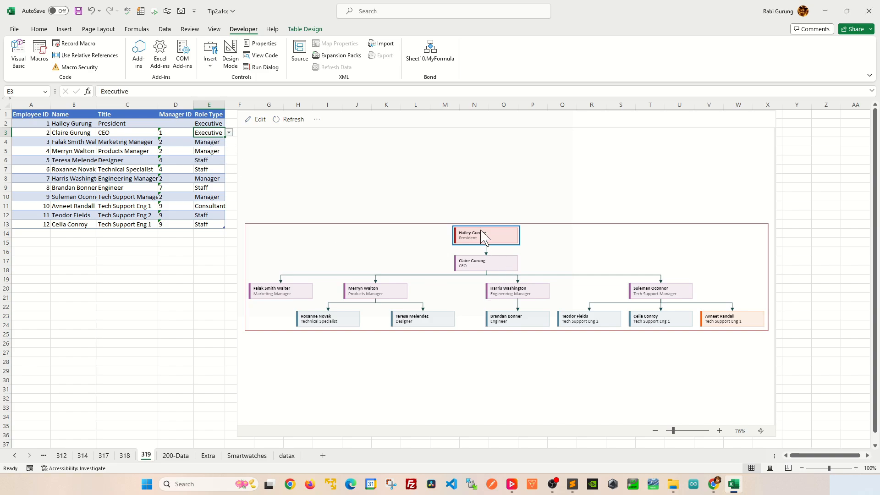
{"action": "left_click", "coordinate": [300, 122]}
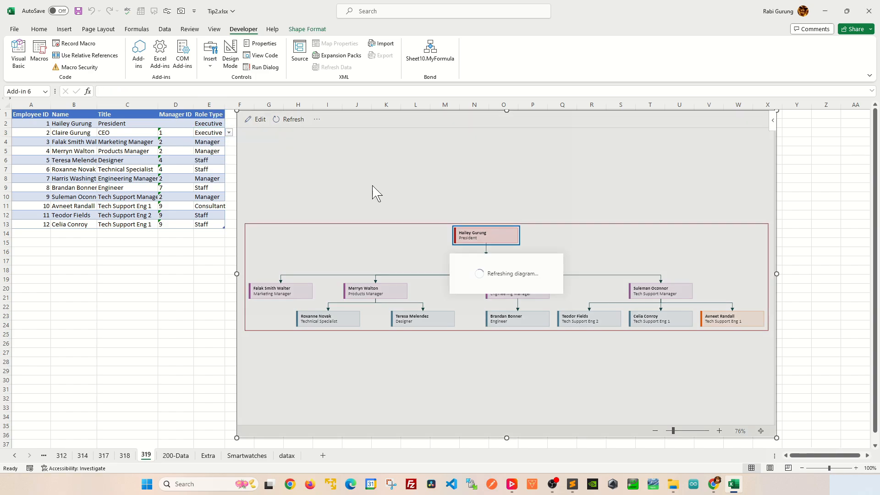
{"action": "left_click", "coordinate": [206, 105]}
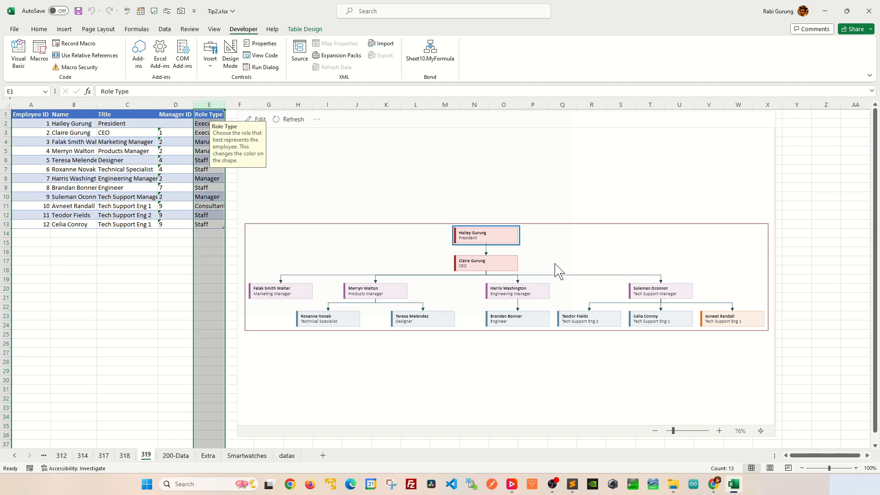
{"action": "left_click", "coordinate": [208, 306]}
{"action": "left_click", "coordinate": [216, 205]}
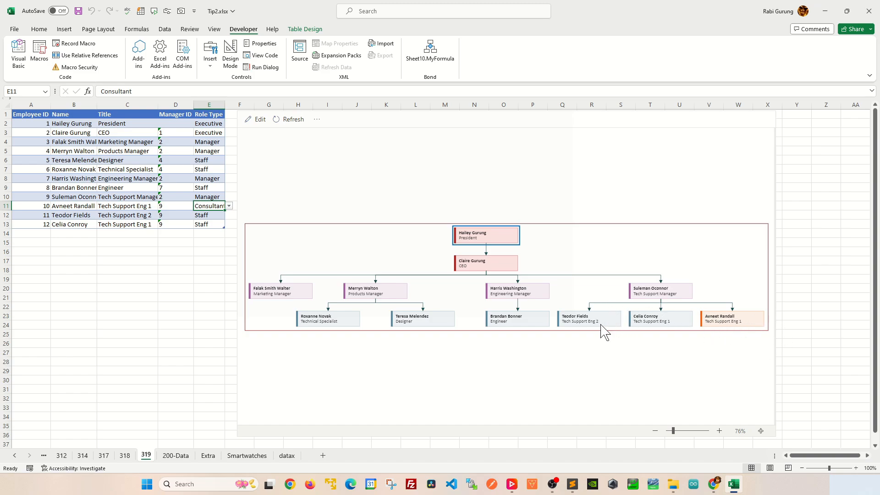
{"action": "left_click", "coordinate": [178, 280]}
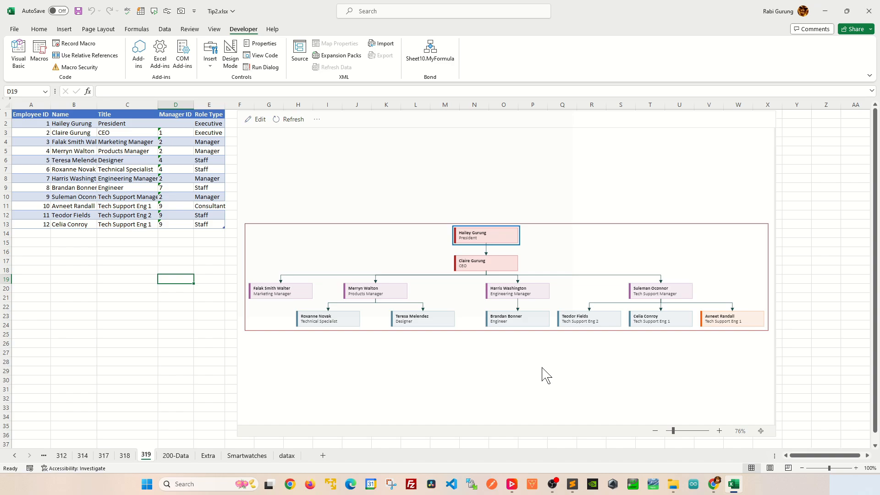
{"action": "left_click", "coordinate": [137, 262]}
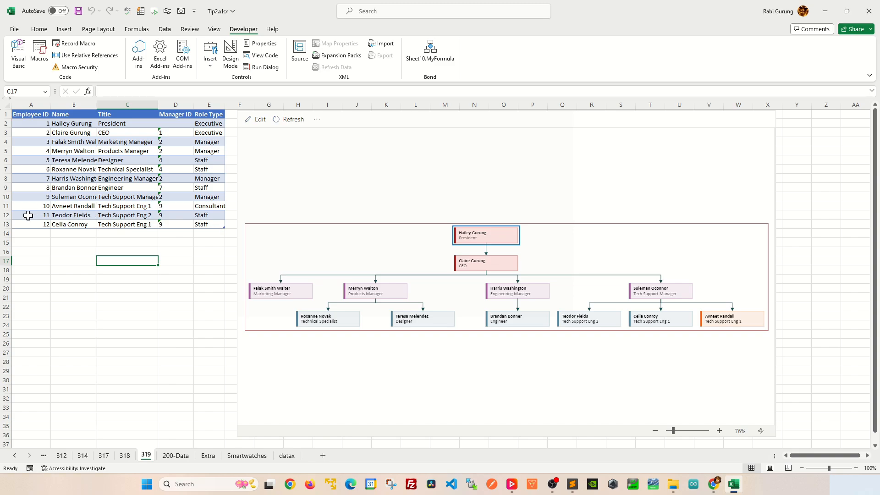
Delete row 12 with the Tech Support Eng 2 employee from the table and refresh the organization diagram.
{"action": "left_click", "coordinate": [6, 214]}
{"action": "right_click", "coordinate": [6, 214]}
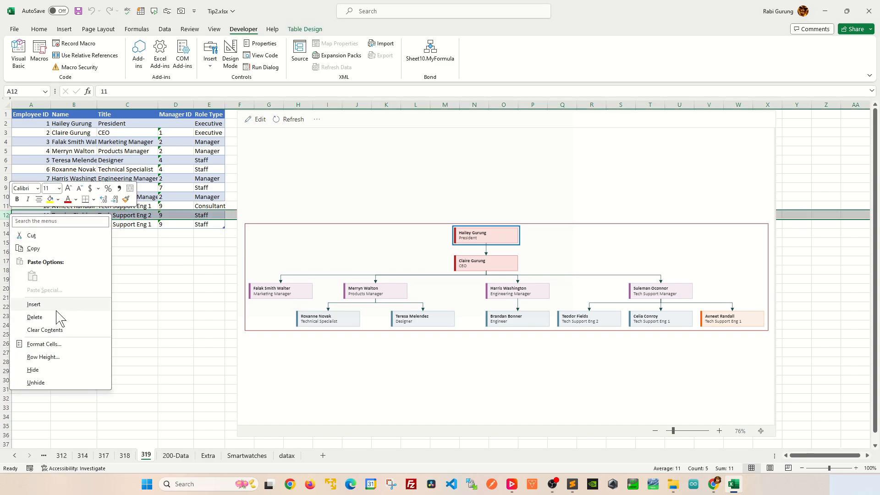
{"action": "key", "text": "Escape"}
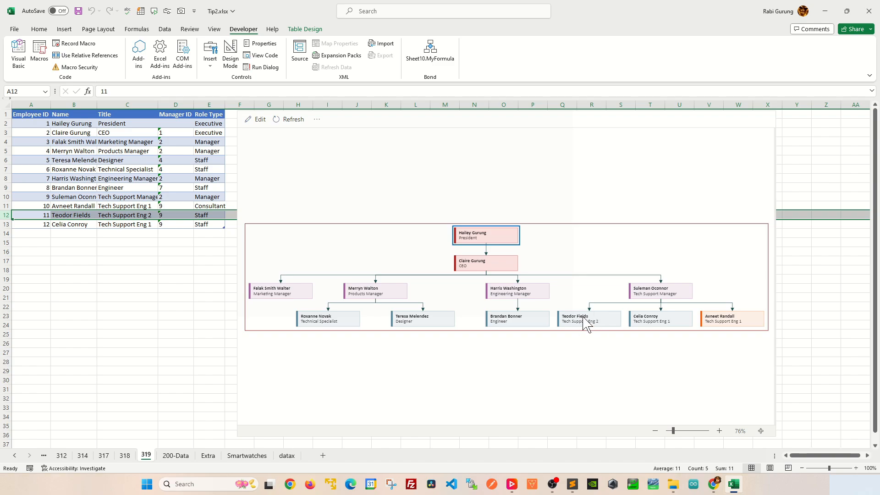
{"action": "right_click", "coordinate": [10, 214]}
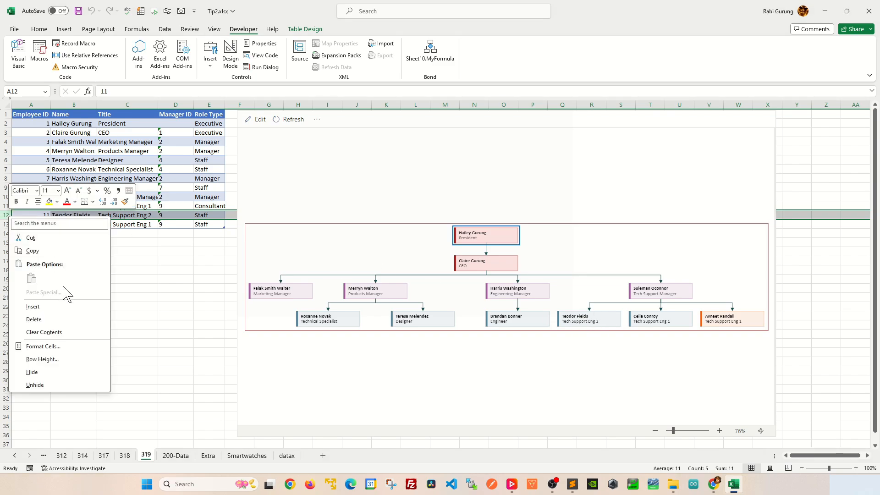
{"action": "left_click", "coordinate": [50, 323]}
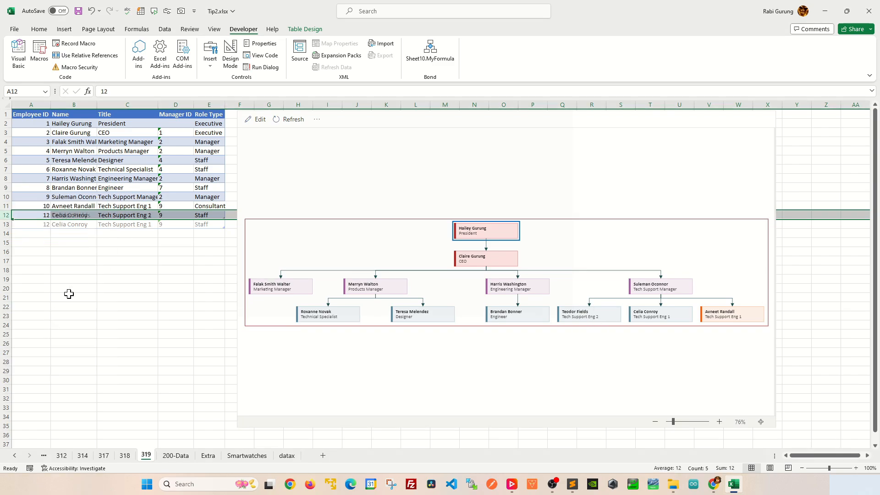
{"action": "left_click", "coordinate": [288, 120]}
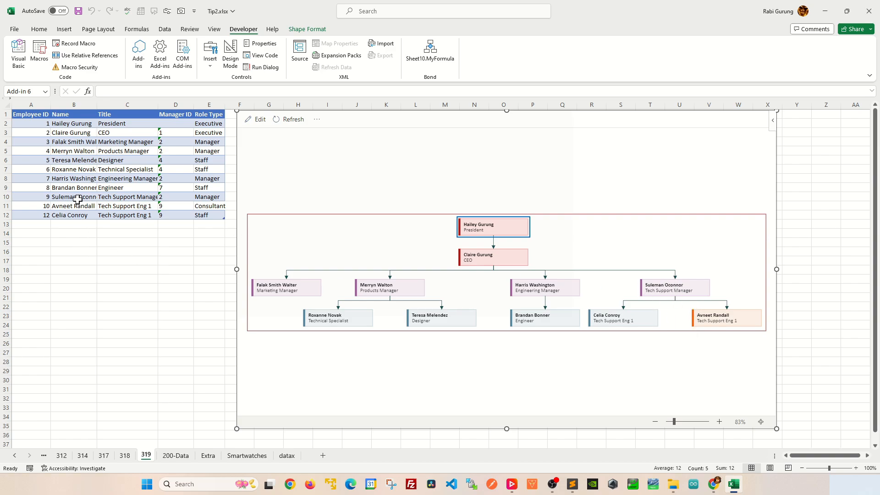
Replace the Products Manager's name in B5 with another employee's full name and refresh the organization diagram.
{"action": "left_click", "coordinate": [77, 155]}
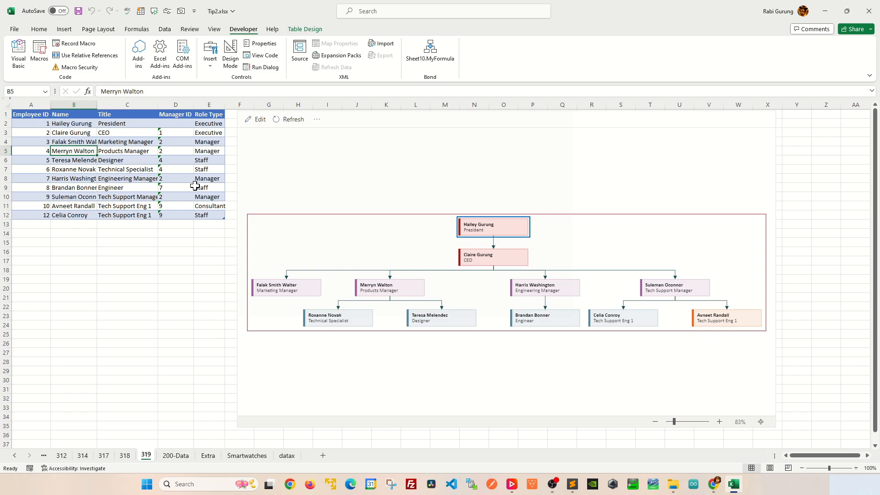
{"action": "type", "text": "James Dean"}
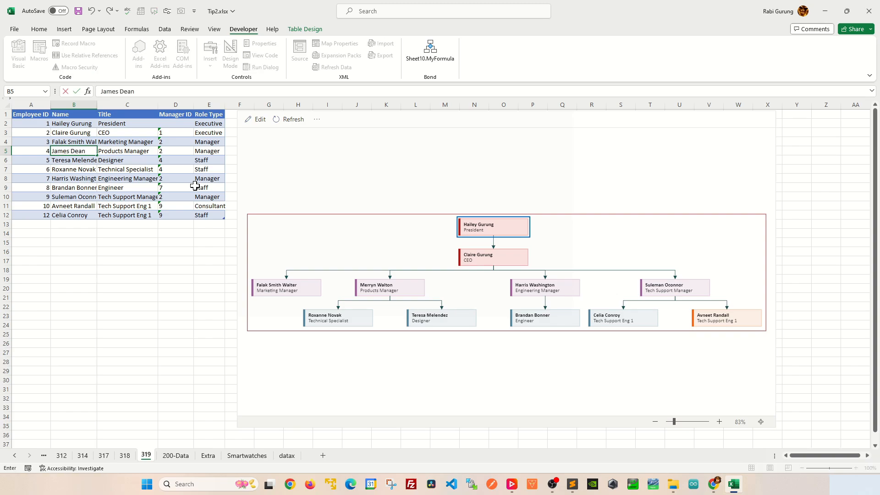
{"action": "key", "text": "Return"}
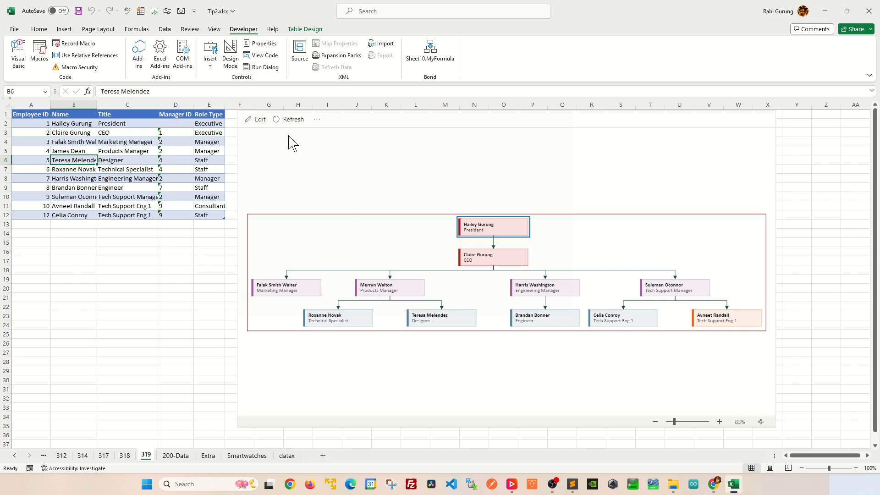
{"action": "left_click", "coordinate": [289, 119]}
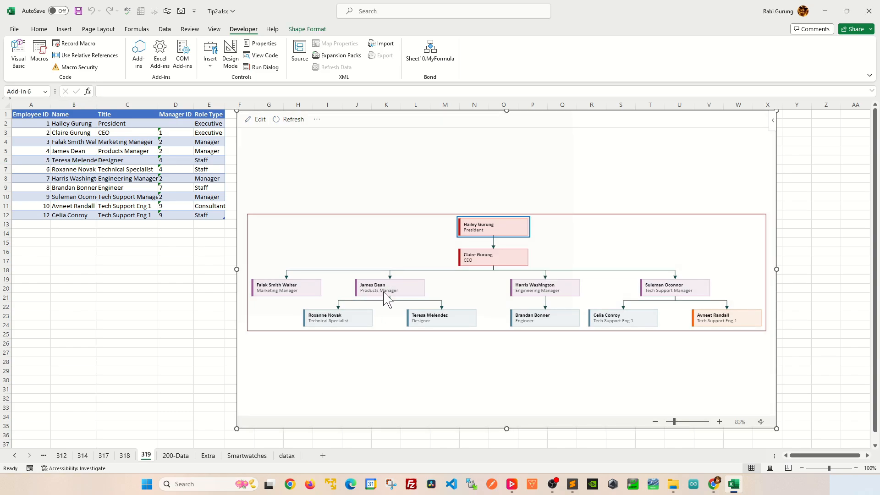